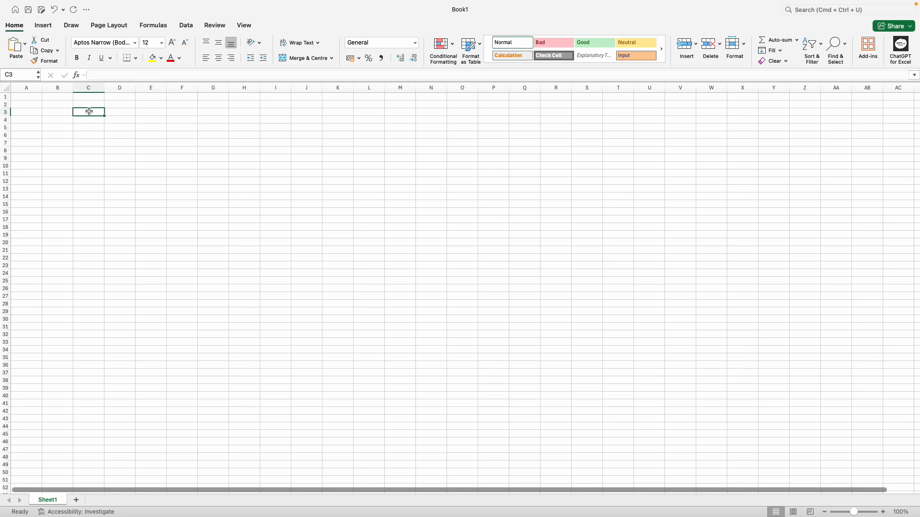
Step: Enter the numbers 1, 2, 3 and 4 into C3:C6
{"action": "type", "text": "1"}
{"action": "key", "text": "Return"}
{"action": "type", "text": "2"}
{"action": "key", "text": "Return"}
{"action": "type", "text": "3"}
{"action": "key", "text": "Return"}
{"action": "type", "text": "4"}
{"action": "key", "text": "Tab"}
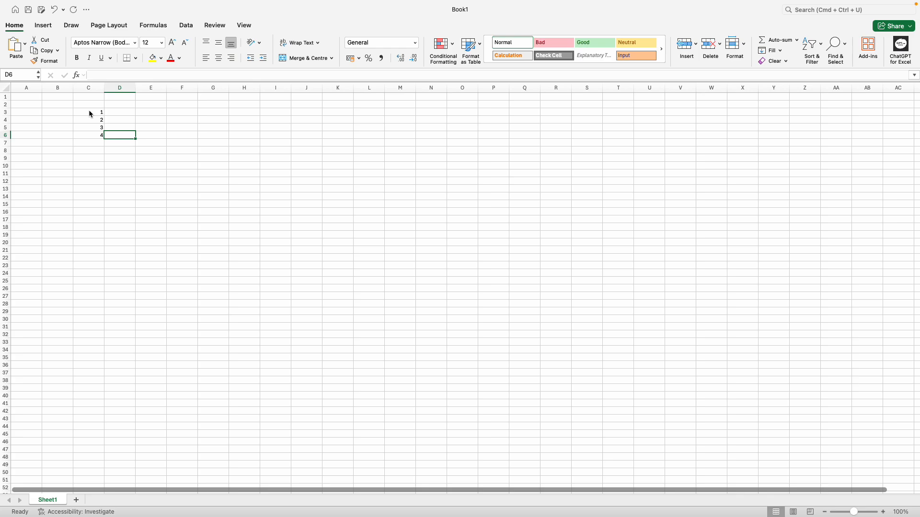
{"action": "key", "text": "Left"}
{"action": "key", "text": "Up"}
{"action": "key", "text": "Up"}
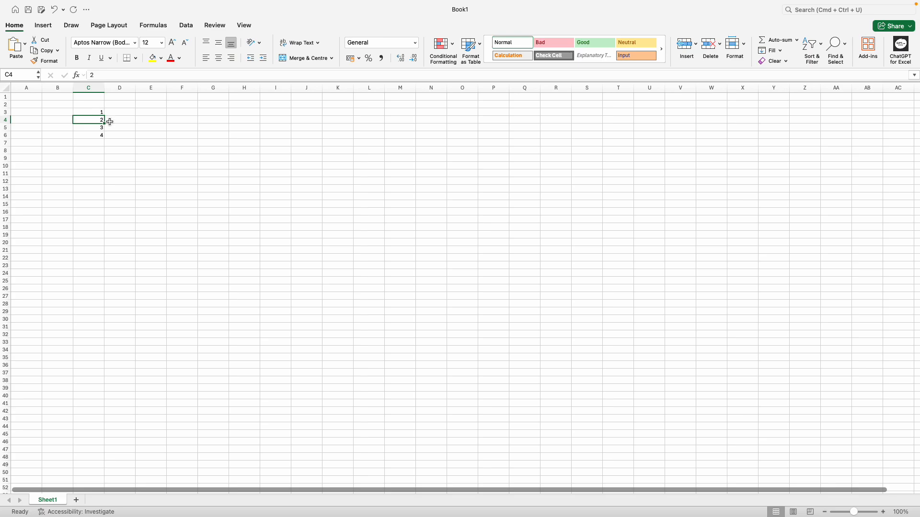
Step: Enter 1 and 2 in D3:D4 and select both cells
{"action": "left_click", "coordinate": [132, 111]}
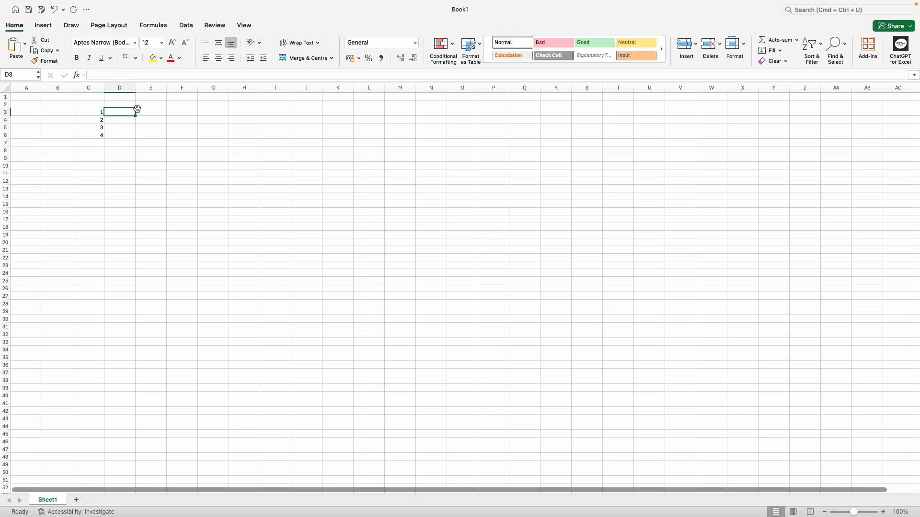
{"action": "type", "text": "1"}
{"action": "key", "text": "Down"}
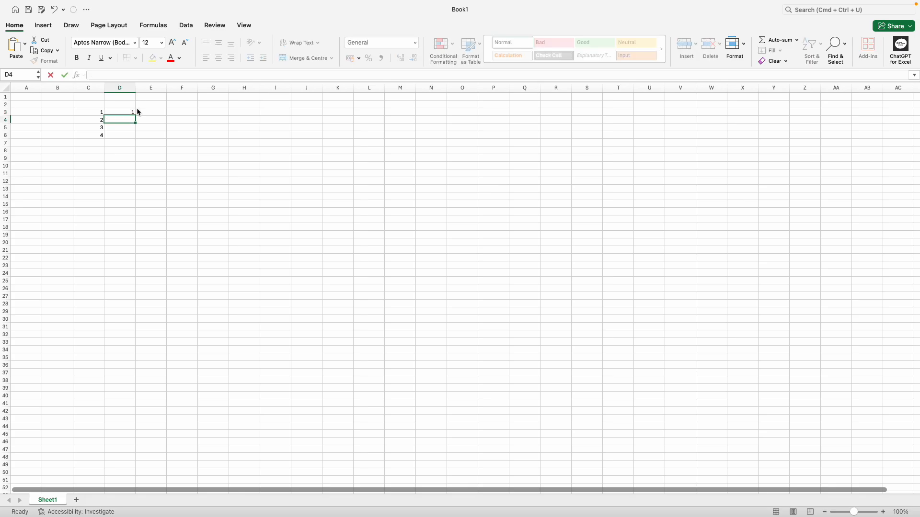
{"action": "type", "text": "2"}
{"action": "key", "text": "Up"}
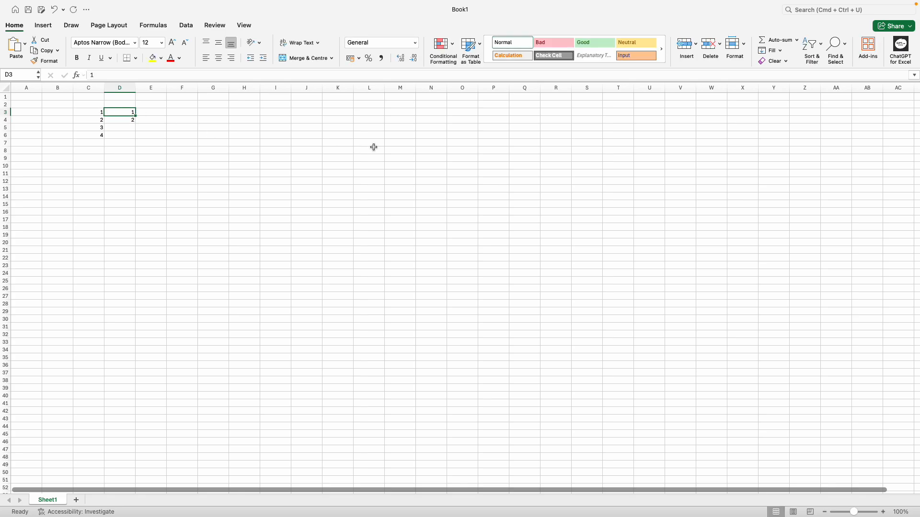
{"action": "key", "text": "shift+Down"}
Step: Fill the 1, 2 counting pattern down column D to row 19
{"action": "left_click_drag", "start_coordinate": [137, 124], "coordinate": [132, 238]}
{"action": "left_click", "coordinate": [206, 211]}
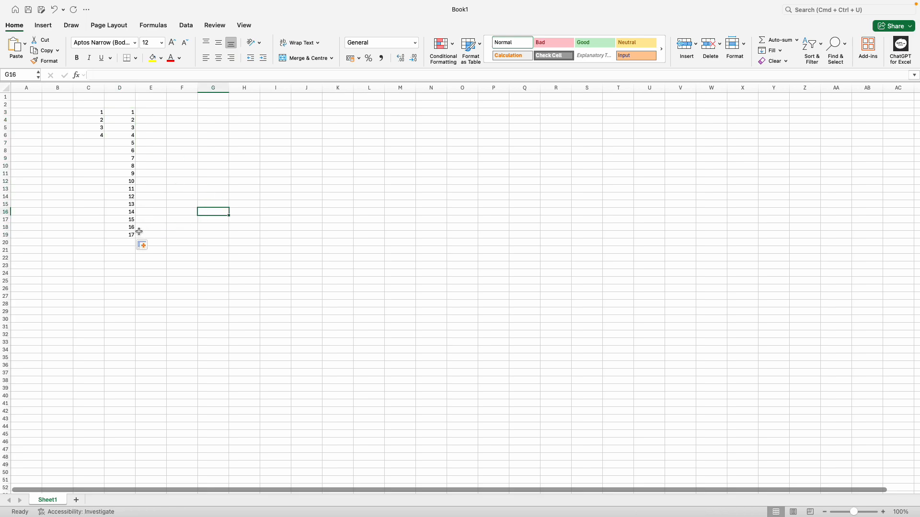
{"action": "left_click", "coordinate": [152, 147]}
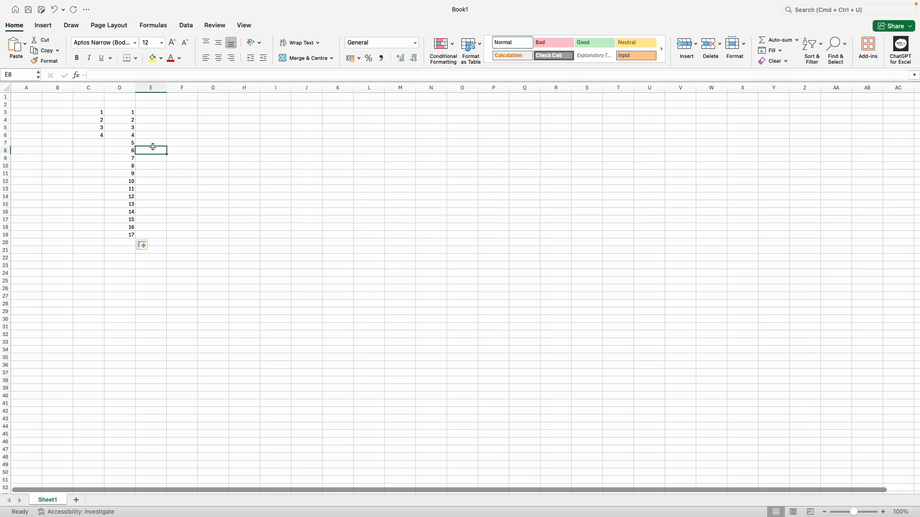
{"action": "key", "text": "super+Down"}
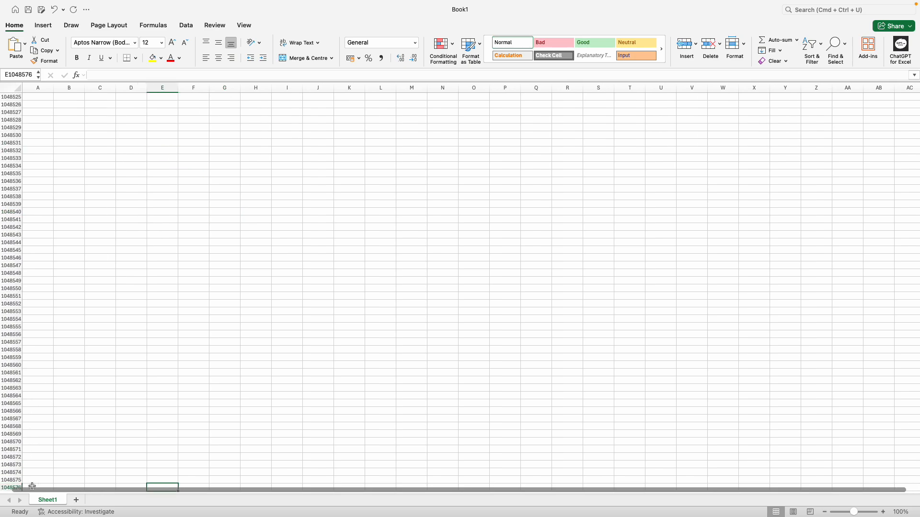
{"action": "left_click", "coordinate": [211, 403]}
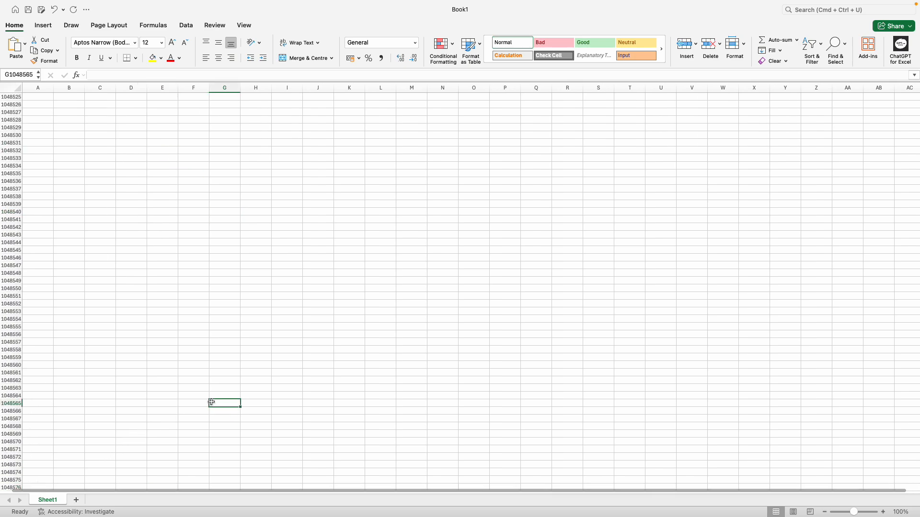
{"action": "key", "text": "super+Up"}
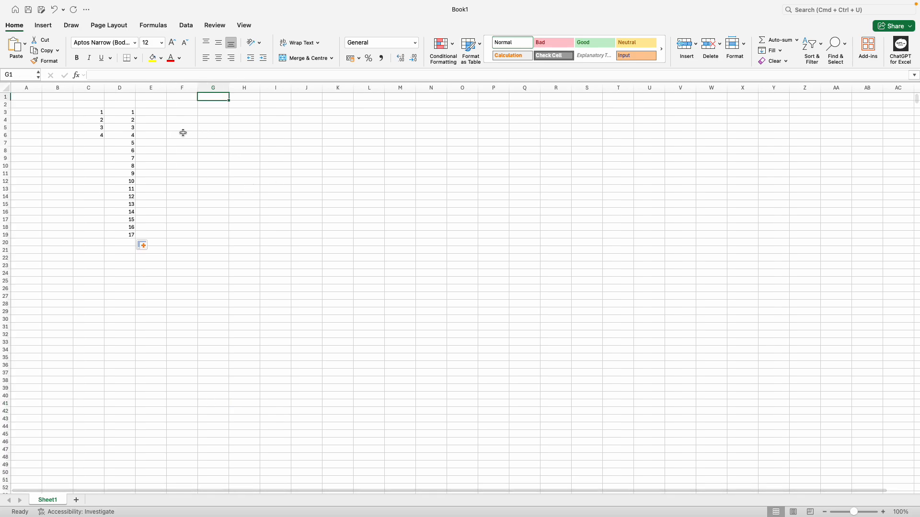
Step: Label cell E2 as '10 lakh'
{"action": "left_click", "coordinate": [152, 105]}
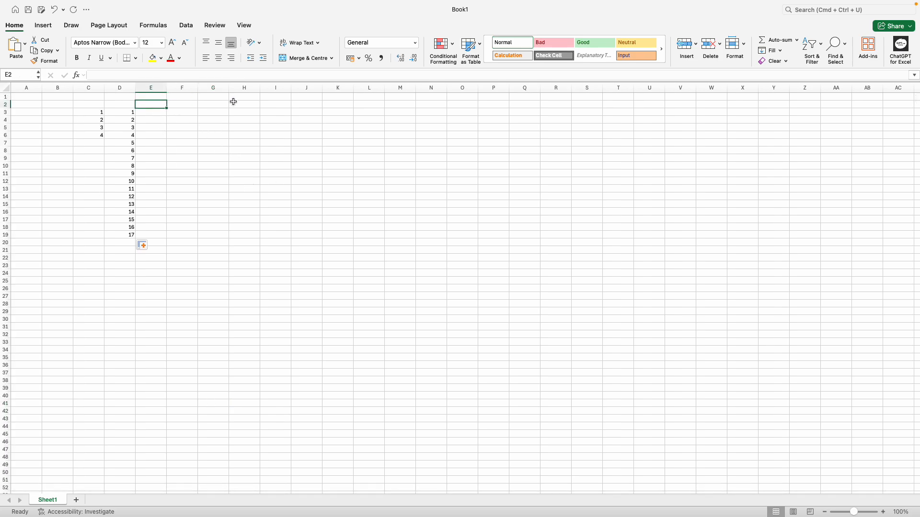
{"action": "type", "text": "10"}
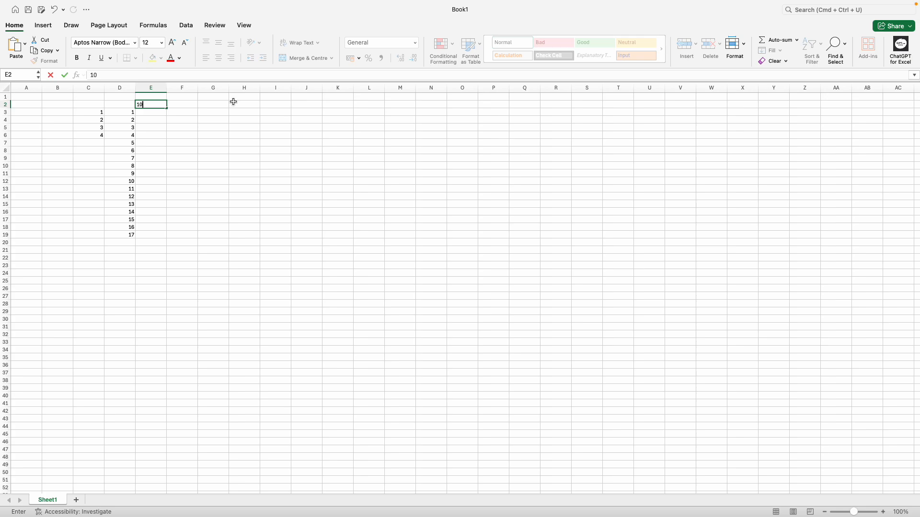
{"action": "type", "text": " lakh"}
{"action": "key", "text": "Return"}
Step: Extend the column D counting series further down, to 73 in D75
{"action": "left_click", "coordinate": [123, 114]}
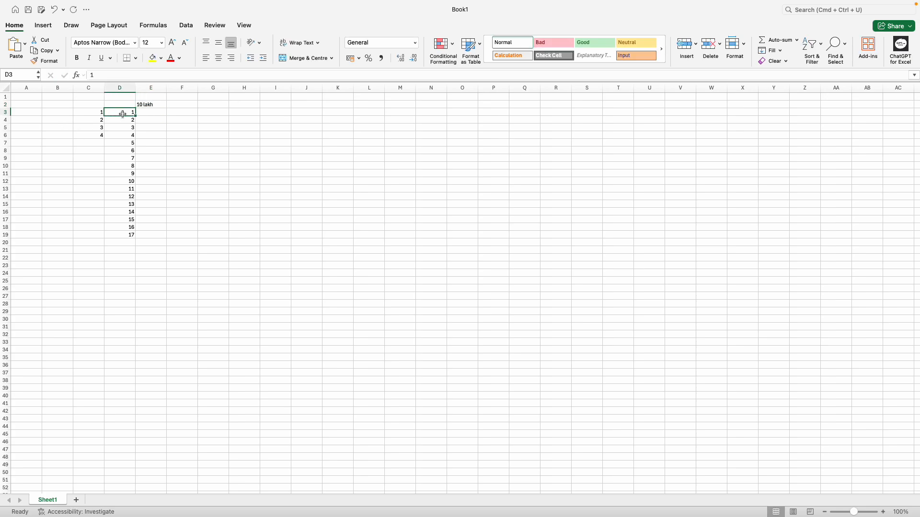
{"action": "key", "text": "super+shift+Down"}
{"action": "left_click_drag", "start_coordinate": [136, 238], "coordinate": [152, 447]}
{"action": "left_click", "coordinate": [151, 447]}
{"action": "key", "text": "super+Up"}
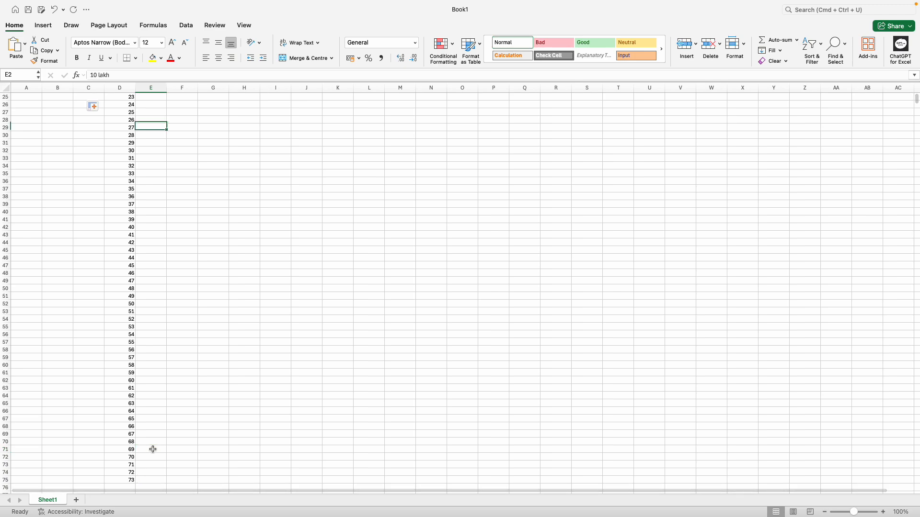
{"action": "left_click", "coordinate": [149, 106]}
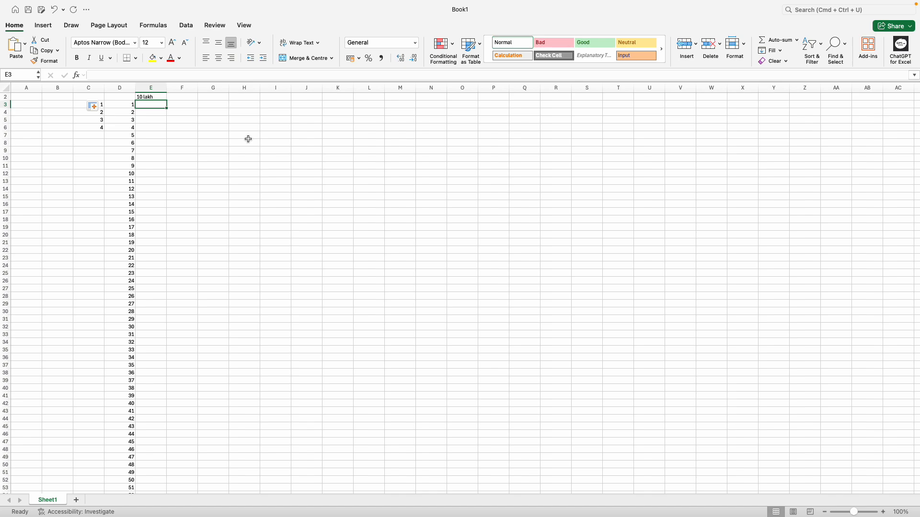
Step: Enter =SEQUENCE(1000000) in E3 so 1 to 1,000,000 spills down column E
{"action": "type", "text": "="}
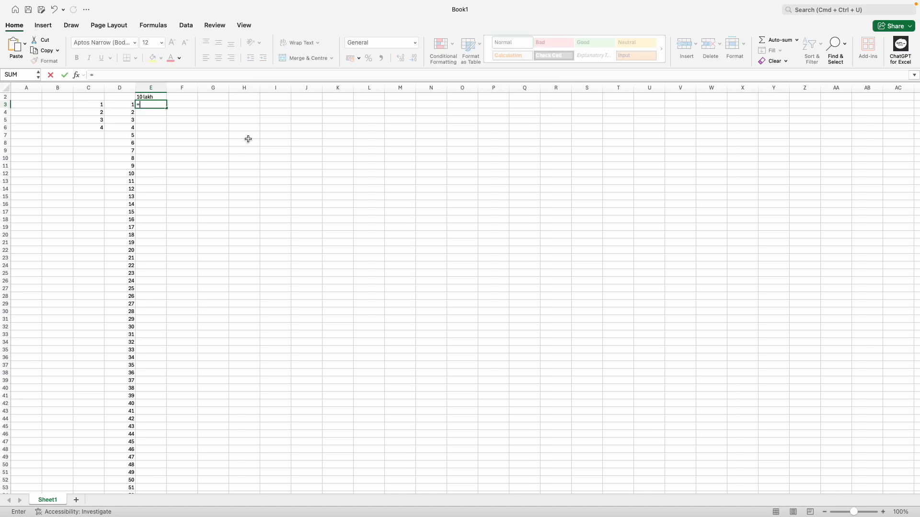
{"action": "type", "text": "sq"}
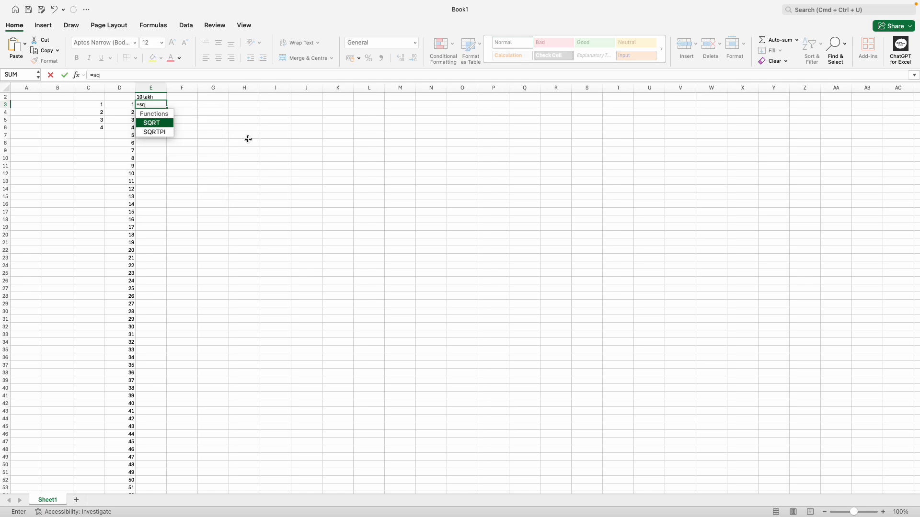
{"action": "key", "text": "BackSpace"}
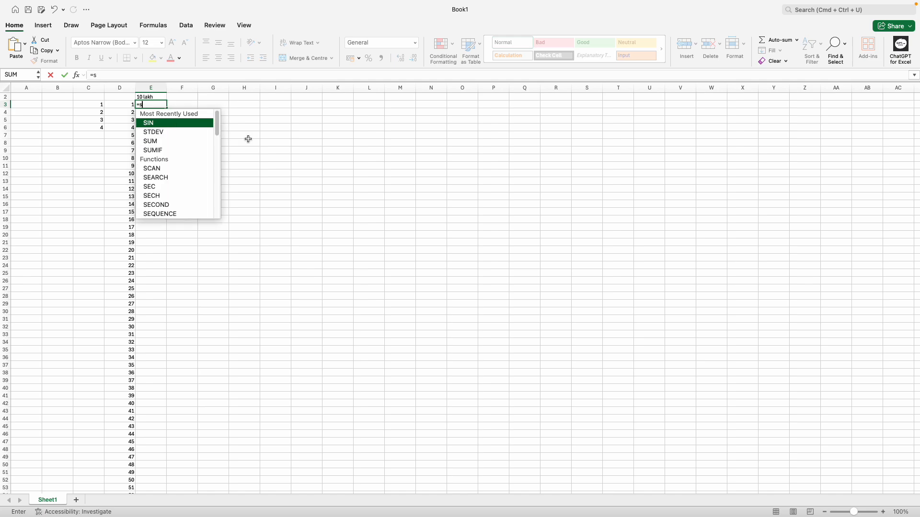
{"action": "type", "text": "eq"}
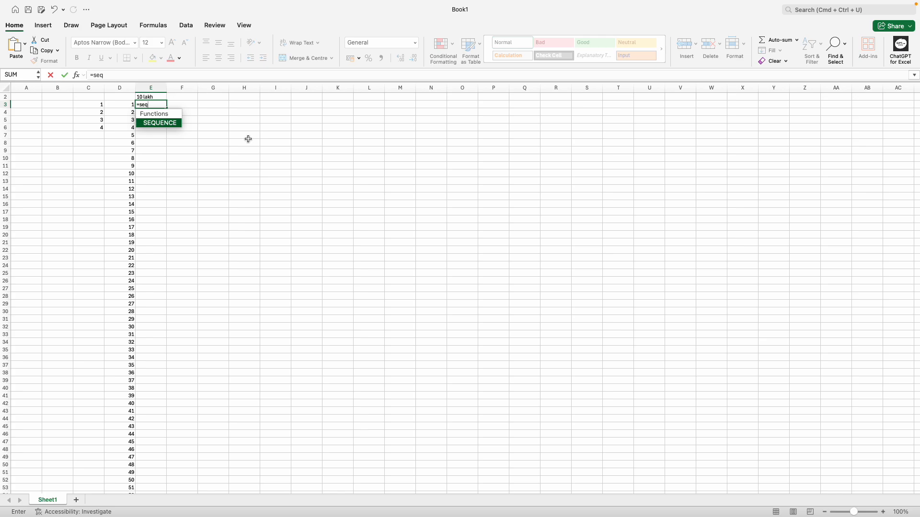
{"action": "key", "text": "Tab"}
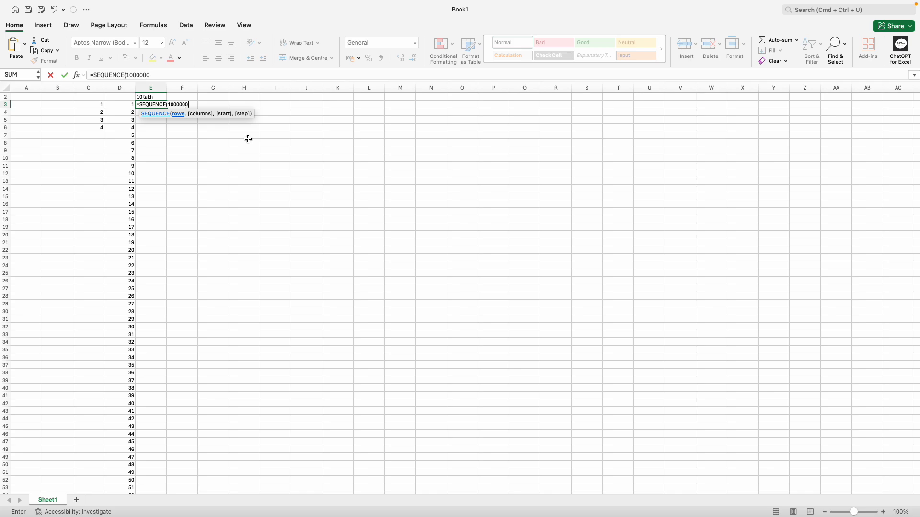
{"action": "type", "text": ")"}
{"action": "key", "text": "Return"}
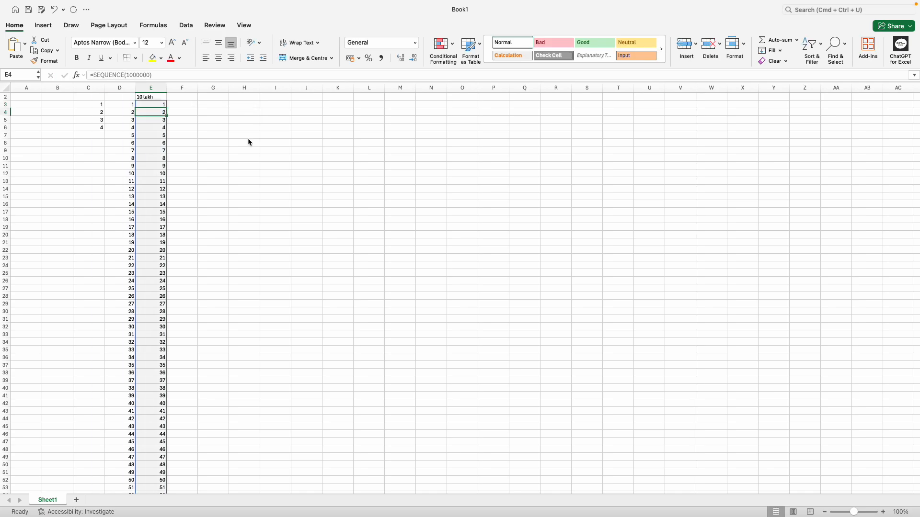
{"action": "left_click", "coordinate": [165, 174]}
Step: Compare the SEQUENCE spill in column E with column D's typed values, ending on E3
{"action": "key", "text": "super+Down"}
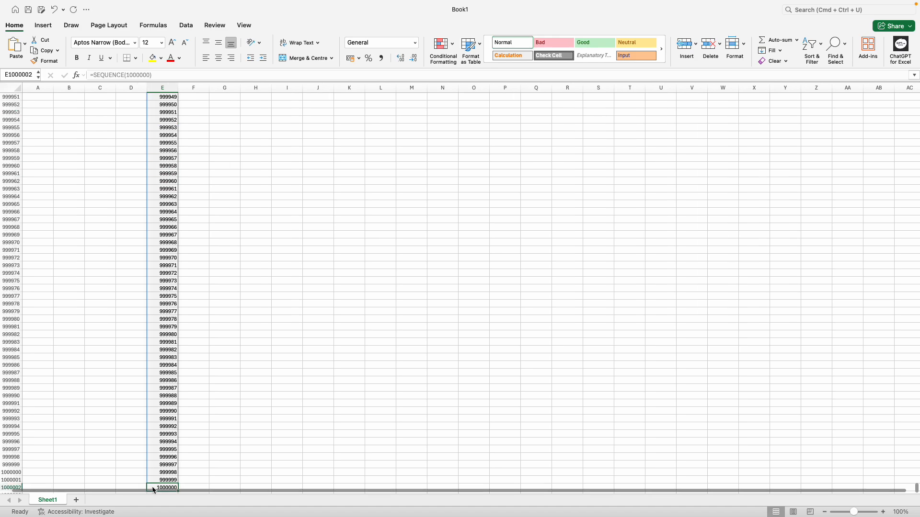
{"action": "left_click", "coordinate": [182, 479]}
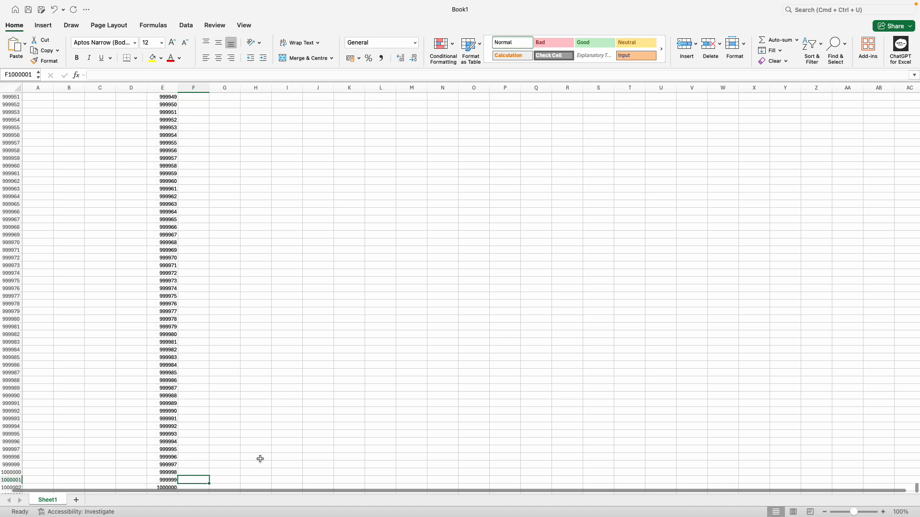
{"action": "key", "text": "super+Up"}
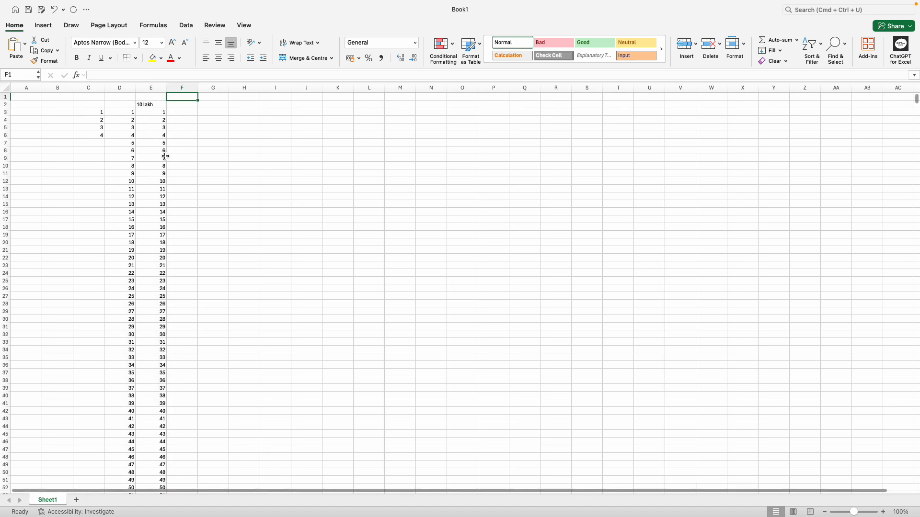
{"action": "left_click", "coordinate": [213, 127]}
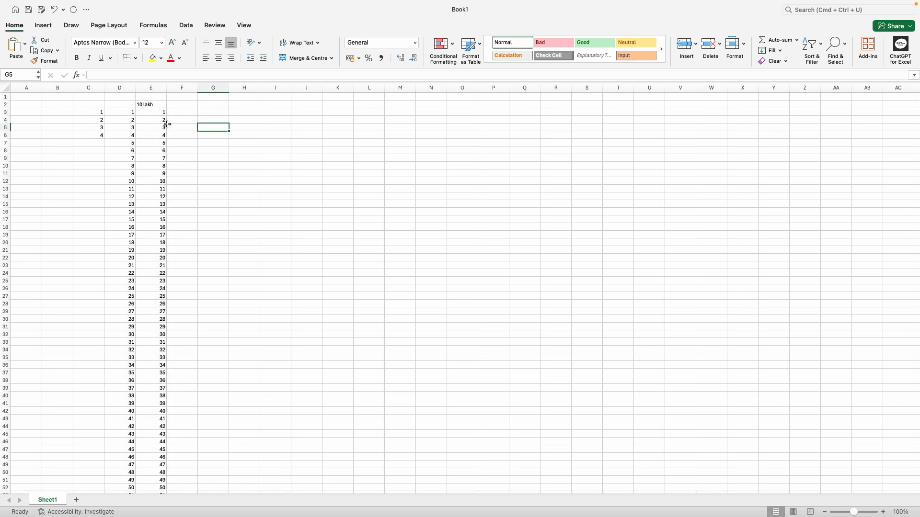
{"action": "left_click", "coordinate": [129, 114]}
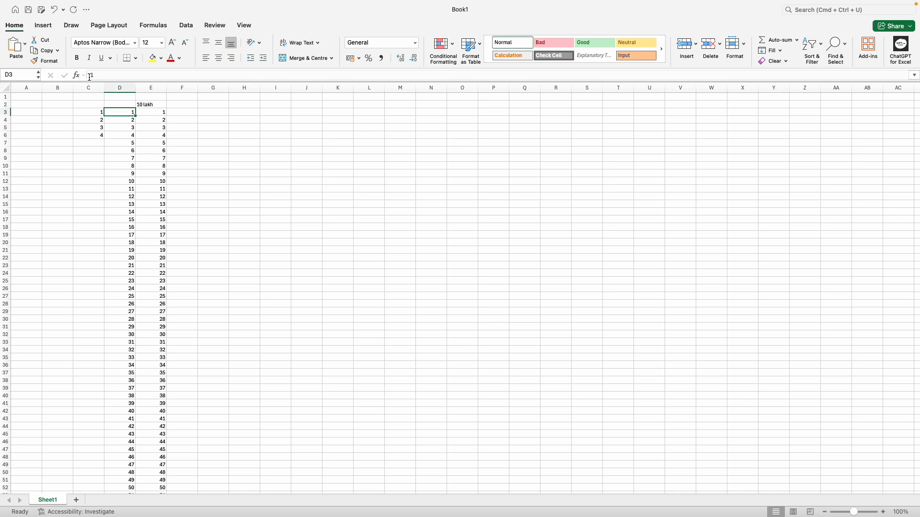
{"action": "left_click", "coordinate": [158, 114]}
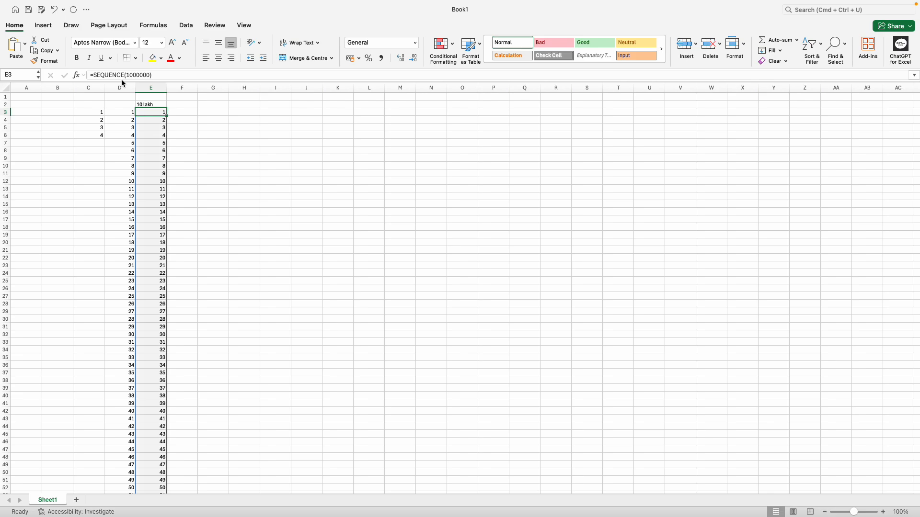
{"action": "left_click", "coordinate": [152, 165]}
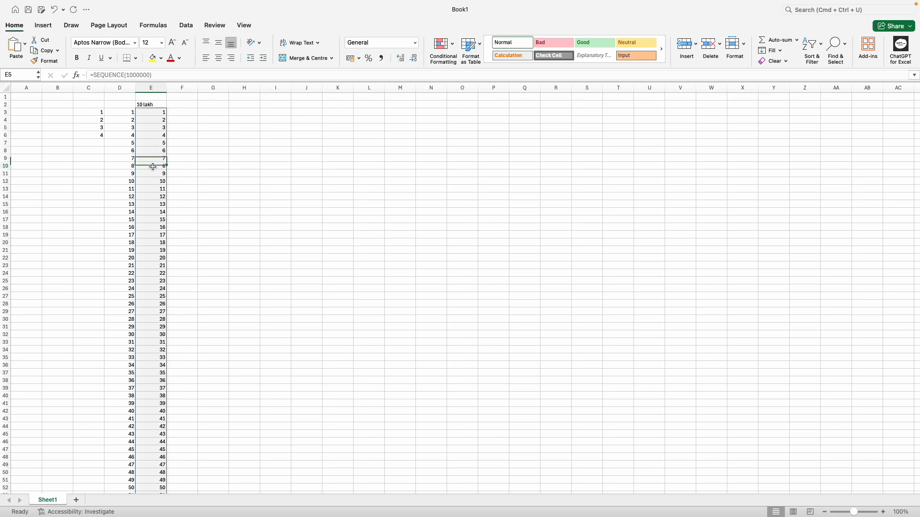
{"action": "left_click", "coordinate": [127, 114]}
{"action": "left_click", "coordinate": [163, 116]}
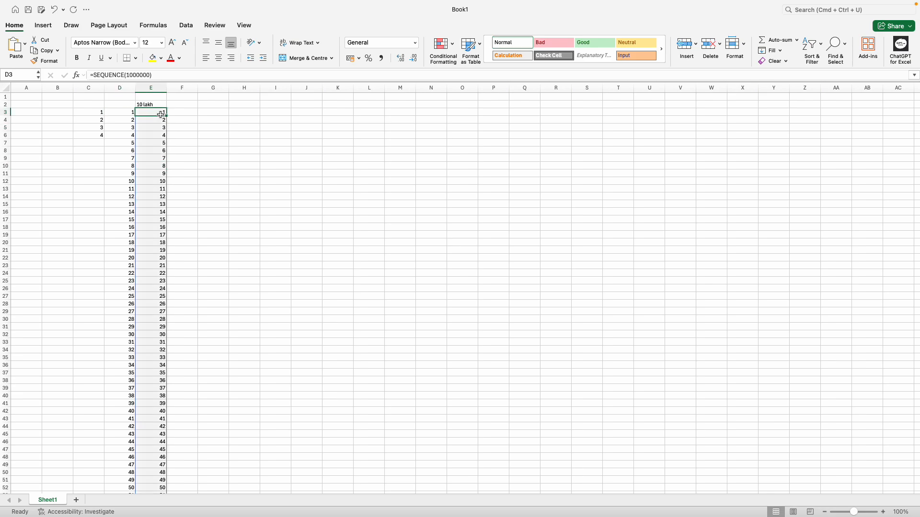
{"action": "left_click", "coordinate": [129, 116]}
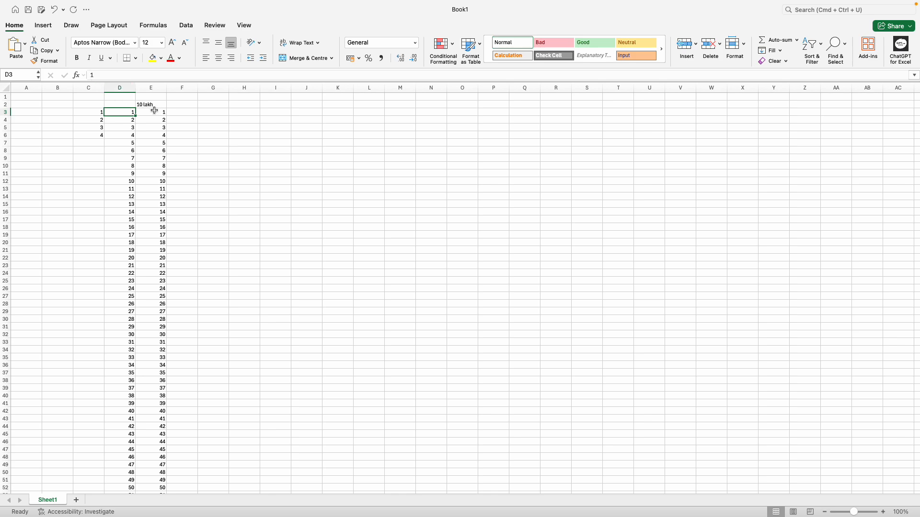
{"action": "left_click", "coordinate": [193, 121]}
{"action": "left_click", "coordinate": [154, 114]}
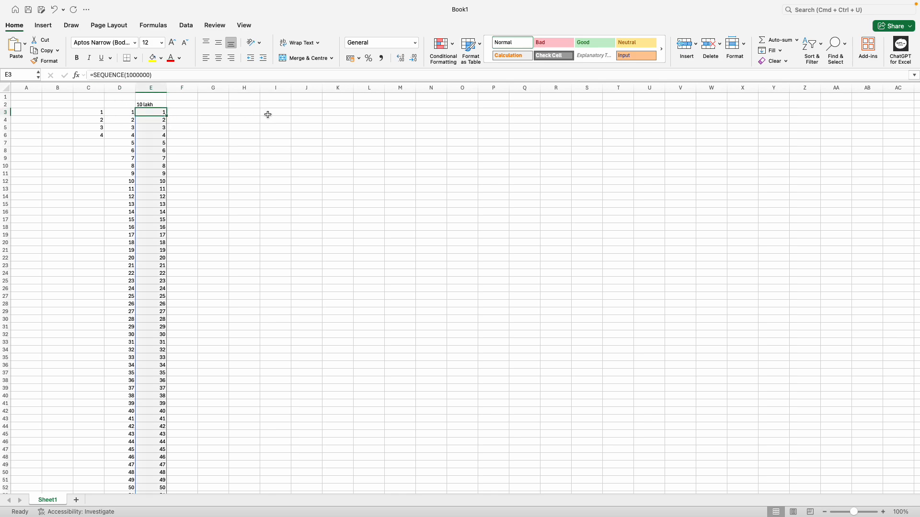
Step: Convert the column E spill to static numbers using copy and Paste Values
{"action": "key", "text": "shift+super+Down"}
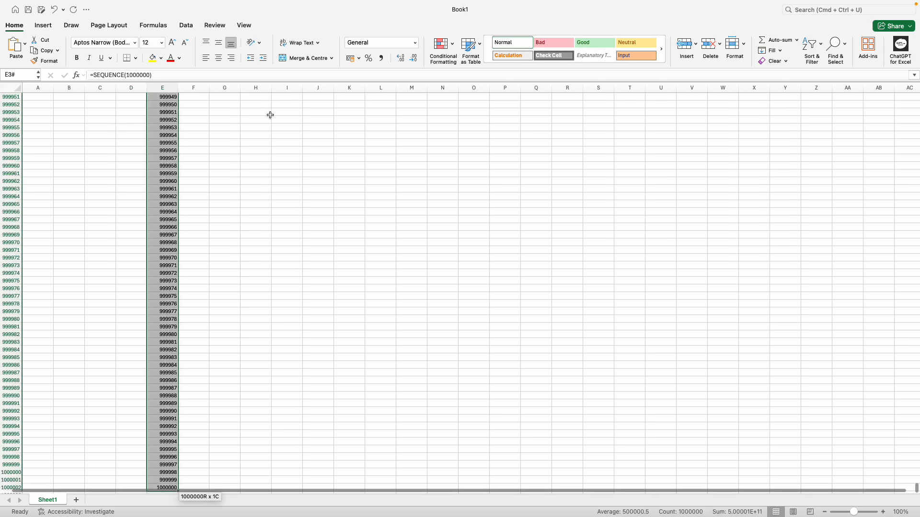
{"action": "key", "text": "super+c"}
{"action": "key", "text": "super+v"}
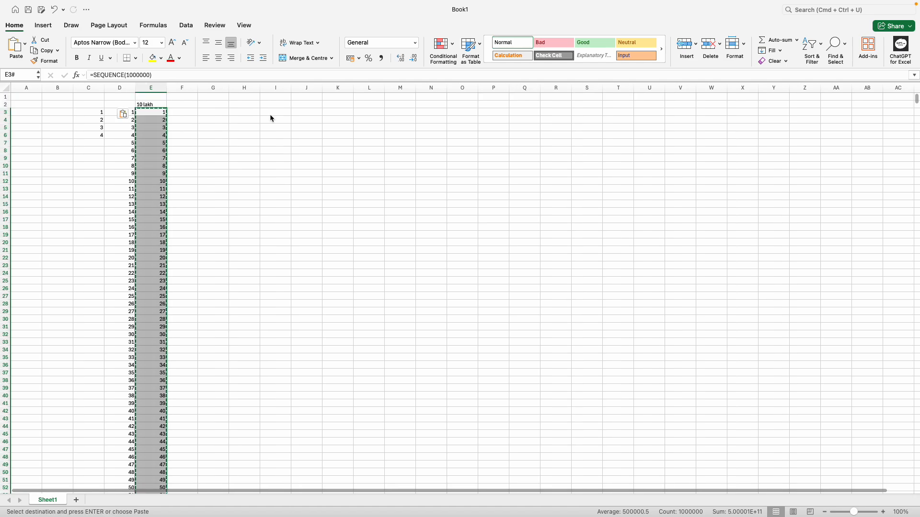
{"action": "left_click", "coordinate": [124, 113]}
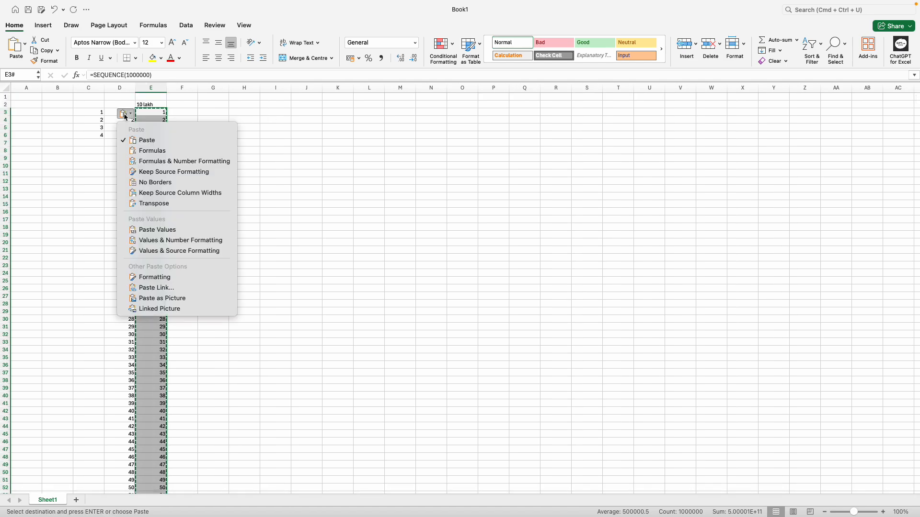
{"action": "left_click", "coordinate": [158, 229]}
{"action": "left_click", "coordinate": [234, 153]}
{"action": "key", "text": "Escape"}
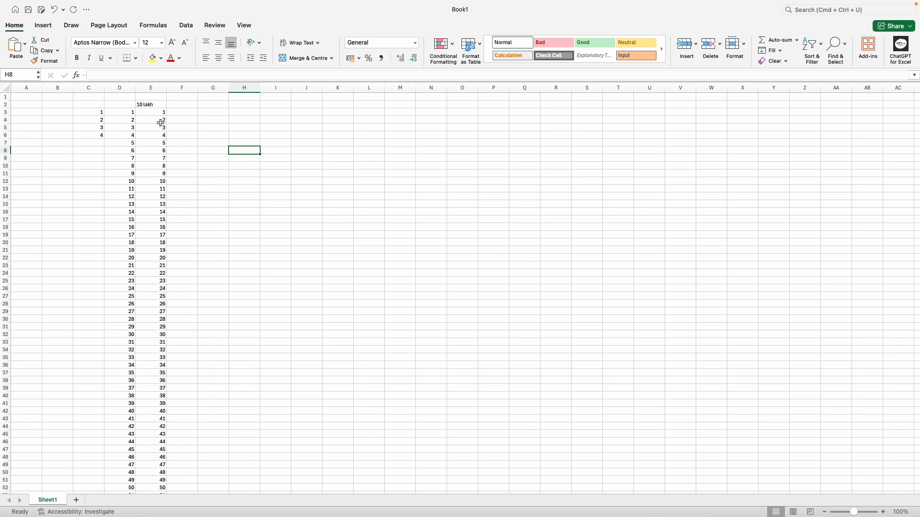
Step: Step down column E from E3 to verify the pasted values
{"action": "left_click", "coordinate": [160, 114]}
{"action": "key", "text": "Down"}
{"action": "key", "text": "Down"}
{"action": "key", "text": "Down"}
{"action": "key", "text": "Down"}
{"action": "key", "text": "Down"}
{"action": "key", "text": "Down"}
{"action": "key", "text": "Down"}
{"action": "key", "text": "Down"}
{"action": "key", "text": "Down"}
{"action": "key", "text": "Down"}
{"action": "key", "text": "Down"}
{"action": "key", "text": "Down"}
{"action": "key", "text": "Down"}
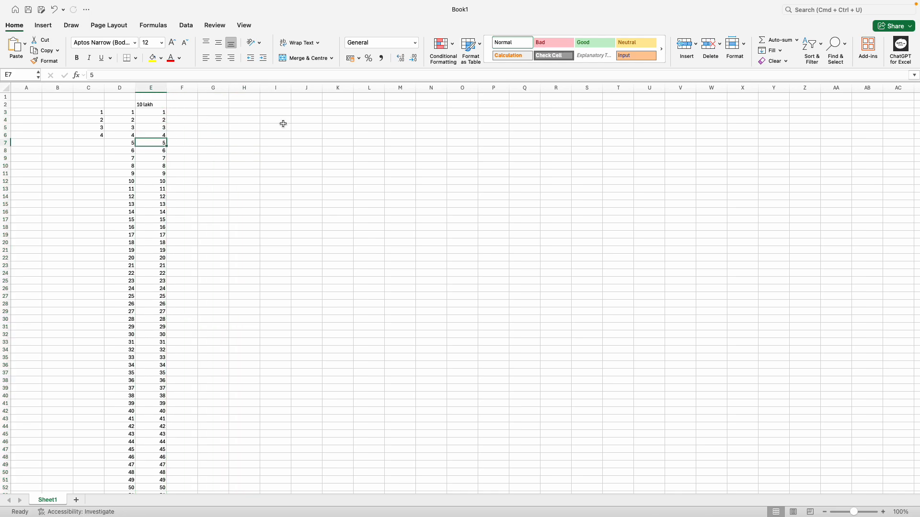
{"action": "key", "text": "Down"}
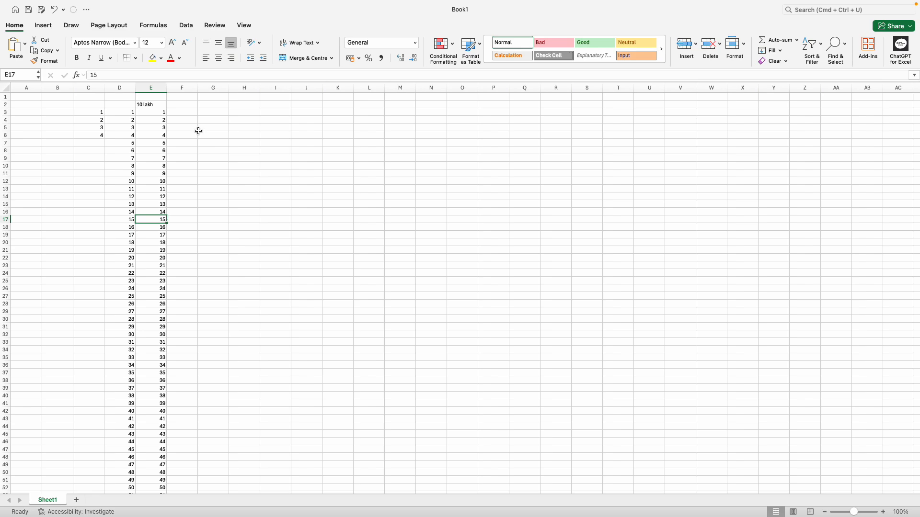
{"action": "left_click", "coordinate": [244, 112]}
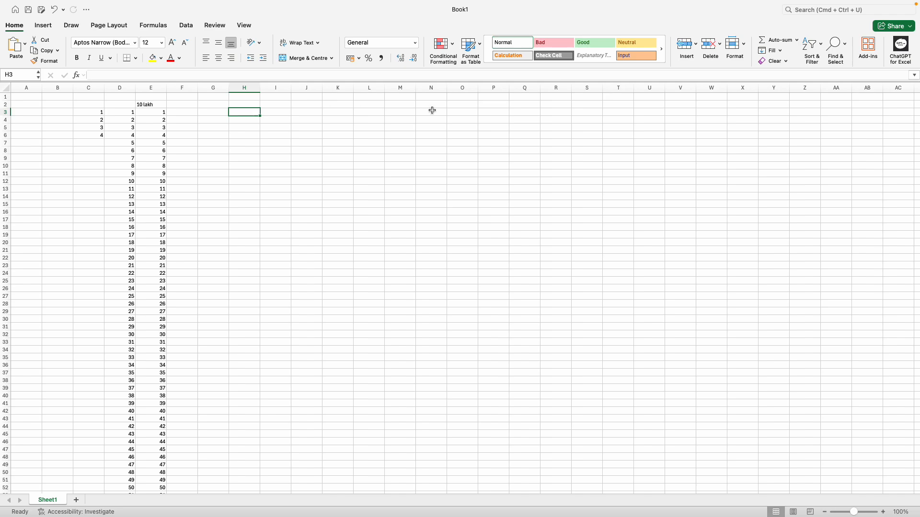
Step: Copy the values 1 to 9 from E3:E11 into I3:I11
{"action": "key", "text": "Left"}
{"action": "key", "text": "Left"}
{"action": "key", "text": "Left"}
{"action": "key", "text": "shift+Down"}
{"action": "key", "text": "shift+Down"}
{"action": "key", "text": "shift+Down"}
{"action": "key", "text": "shift+Down"}
{"action": "key", "text": "shift+Down"}
{"action": "key", "text": "shift+Down"}
{"action": "key", "text": "shift+Down"}
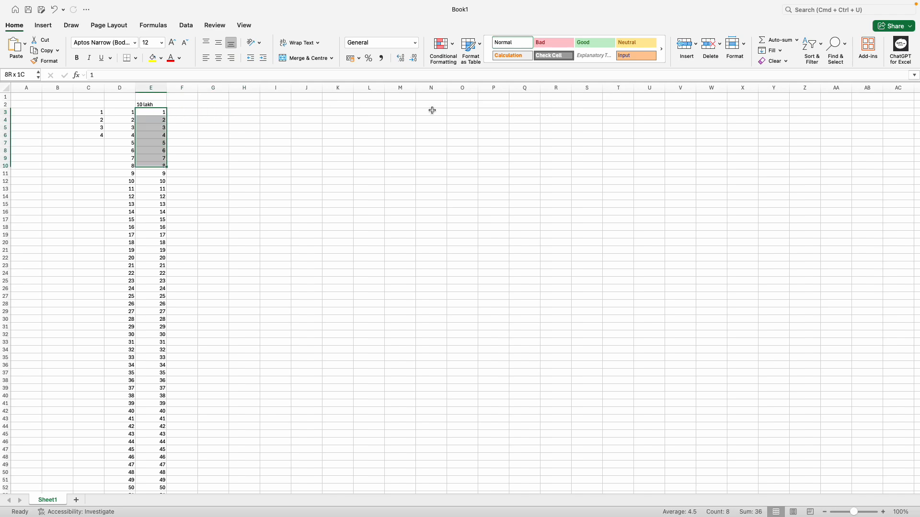
{"action": "key", "text": "shift+Down"}
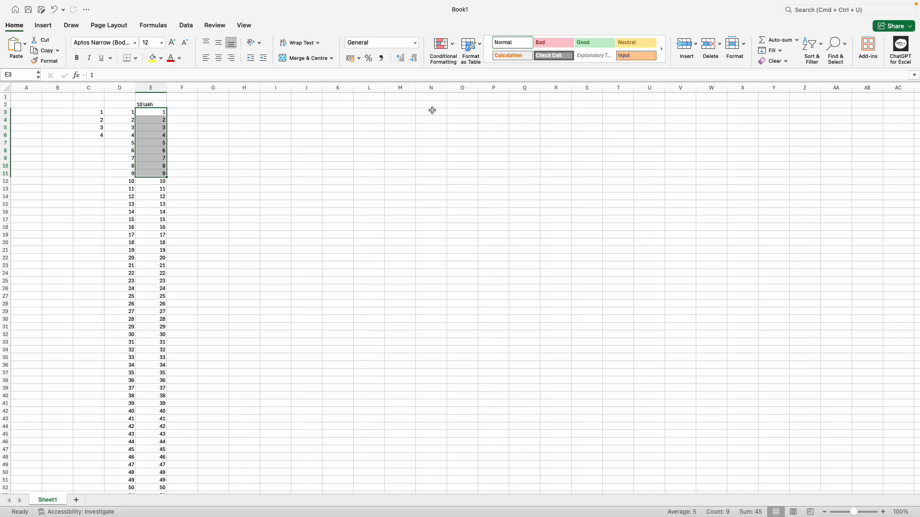
{"action": "key", "text": "cmd+c"}
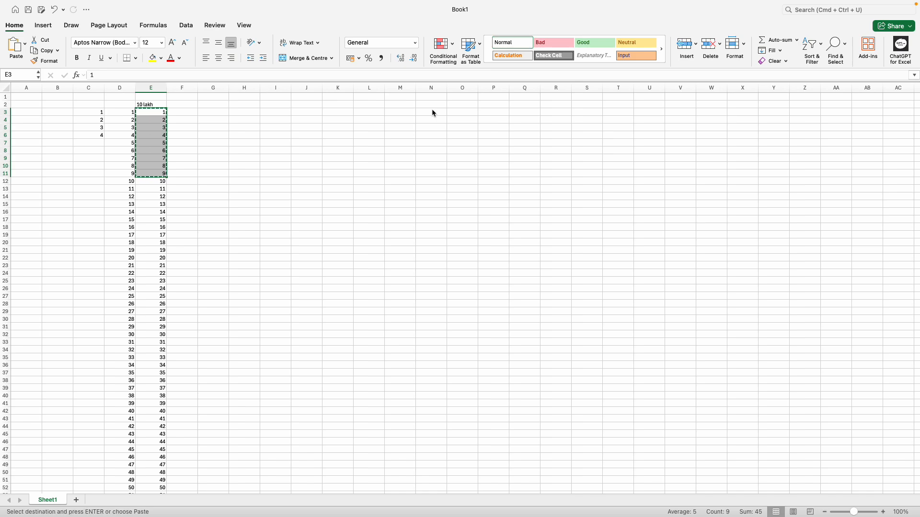
{"action": "key", "text": "Right"}
{"action": "key", "text": "Right"}
{"action": "key", "text": "Right"}
{"action": "key", "text": "Right"}
{"action": "key", "text": "cmd+v"}
Step: Enter the letters a, z, x, c, v, b, n, m, h down J3:J11
{"action": "key", "text": "Escape"}
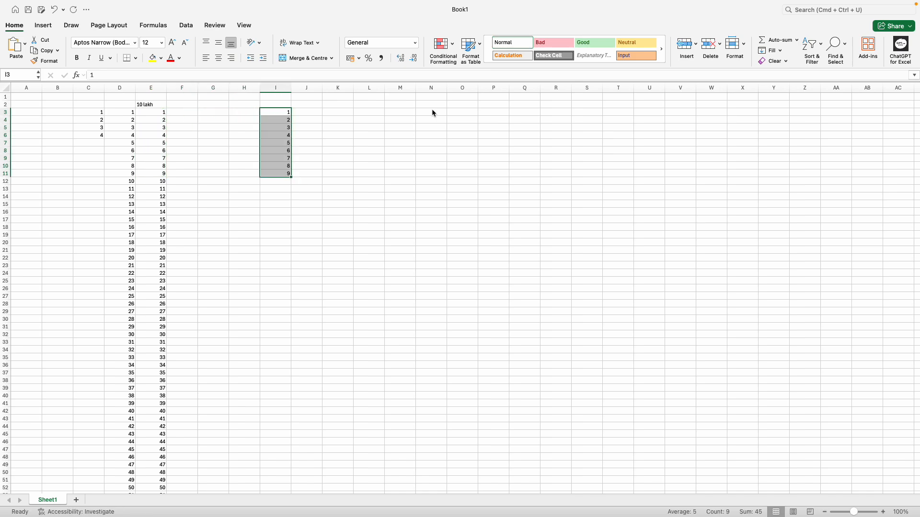
{"action": "key", "text": "Right"}
{"action": "type", "text": "a"}
{"action": "key", "text": "Return"}
{"action": "type", "text": "z"}
{"action": "key", "text": "Return"}
{"action": "type", "text": "x"}
{"action": "key", "text": "Return"}
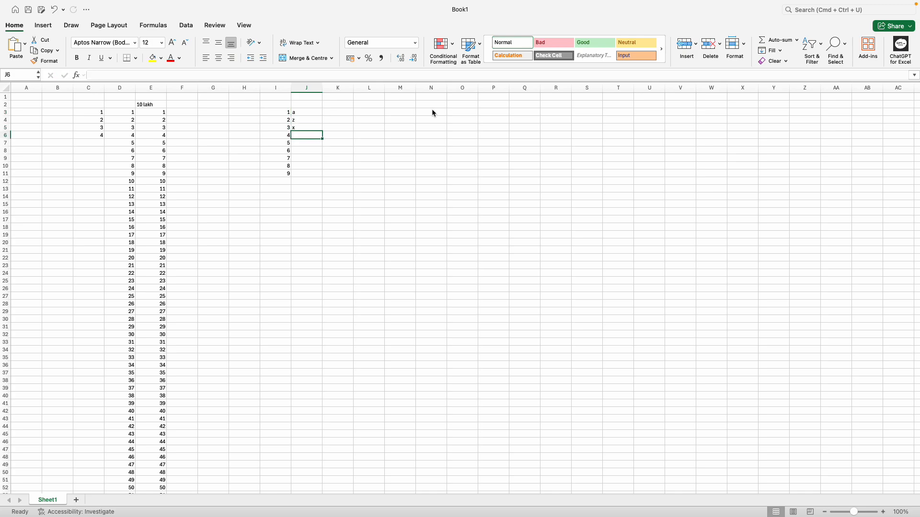
{"action": "type", "text": "c"}
{"action": "key", "text": "Return"}
{"action": "type", "text": "v"}
{"action": "key", "text": "Return"}
{"action": "type", "text": "b"}
{"action": "key", "text": "Return"}
{"action": "type", "text": "n"}
{"action": "key", "text": "Return"}
{"action": "type", "text": "m"}
{"action": "key", "text": "Return"}
{"action": "type", "text": "h"}
{"action": "key", "text": "Up"}
Step: Fill K3:K11 with 10 through 90 from a 10, 20 start
{"action": "key", "text": "Right"}
{"action": "key", "text": "Up"}
{"action": "key", "text": "Up"}
{"action": "key", "text": "Up"}
{"action": "key", "text": "Up"}
{"action": "key", "text": "Up"}
{"action": "key", "text": "Up"}
{"action": "key", "text": "Up"}
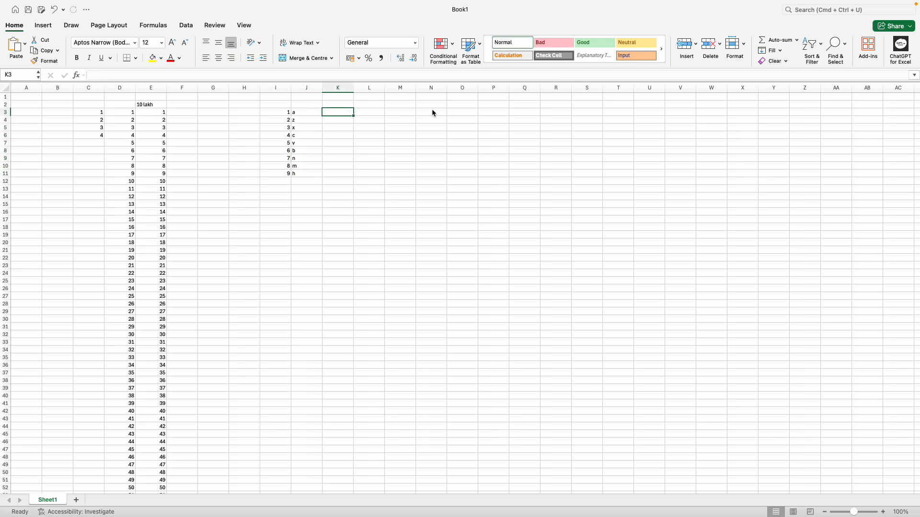
{"action": "type", "text": "10"}
{"action": "key", "text": "Return"}
{"action": "type", "text": "20"}
{"action": "key", "text": "Up"}
{"action": "key", "text": "shift+Down"}
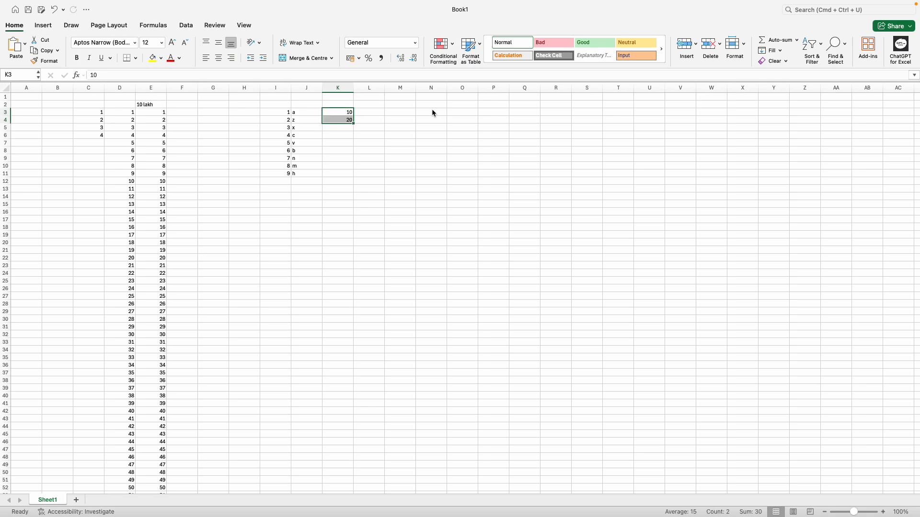
{"action": "left_click_drag", "start_coordinate": [353, 123], "coordinate": [355, 180]}
{"action": "left_click", "coordinate": [431, 150]}
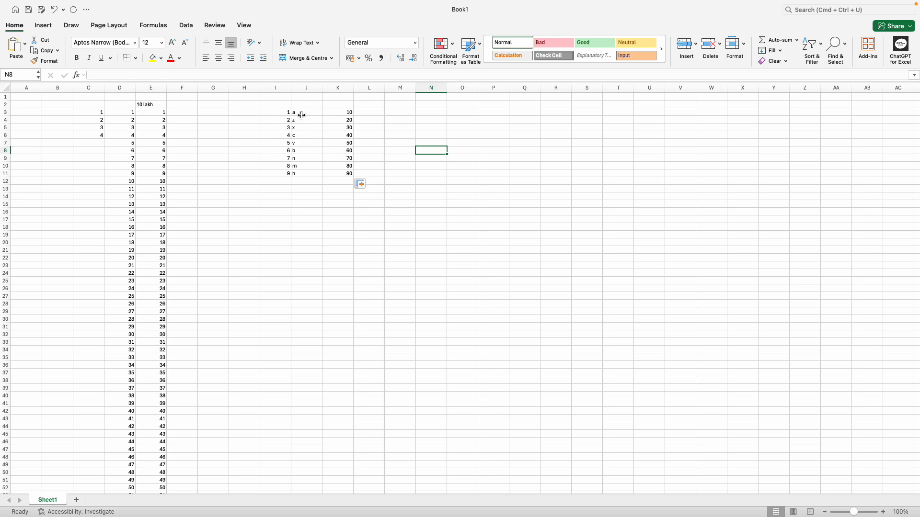
{"action": "left_click_drag", "start_coordinate": [287, 113], "coordinate": [337, 166]}
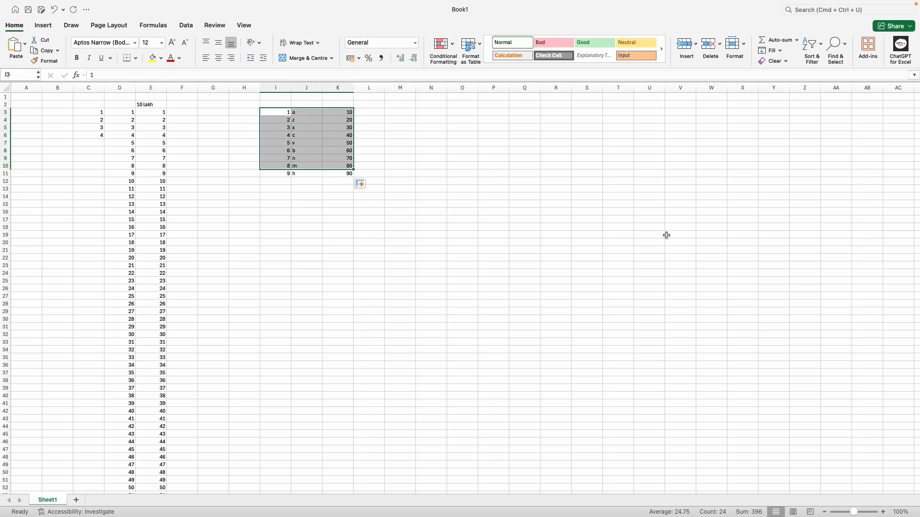
Step: Drag the I3:K11 table over to T3:V11
{"action": "left_click", "coordinate": [709, 119]}
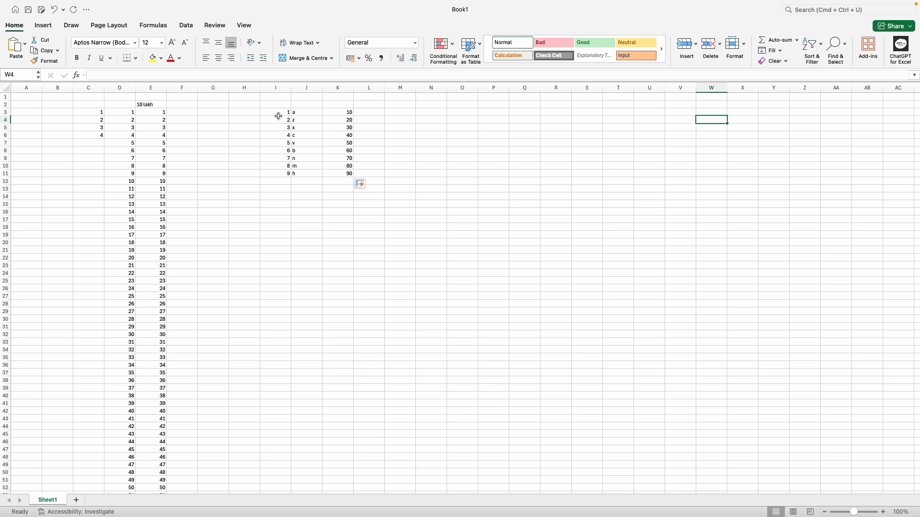
{"action": "left_click_drag", "start_coordinate": [280, 115], "coordinate": [336, 173]}
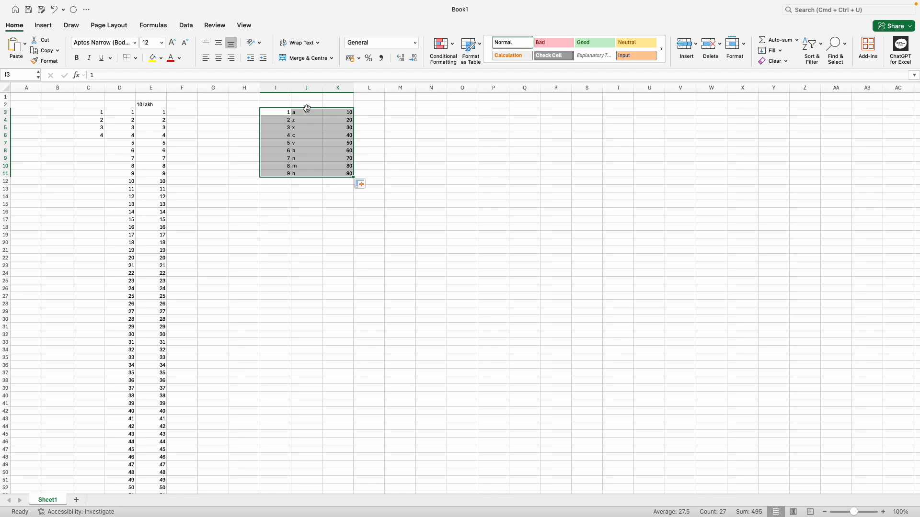
{"action": "left_click_drag", "start_coordinate": [306, 108], "coordinate": [642, 115]}
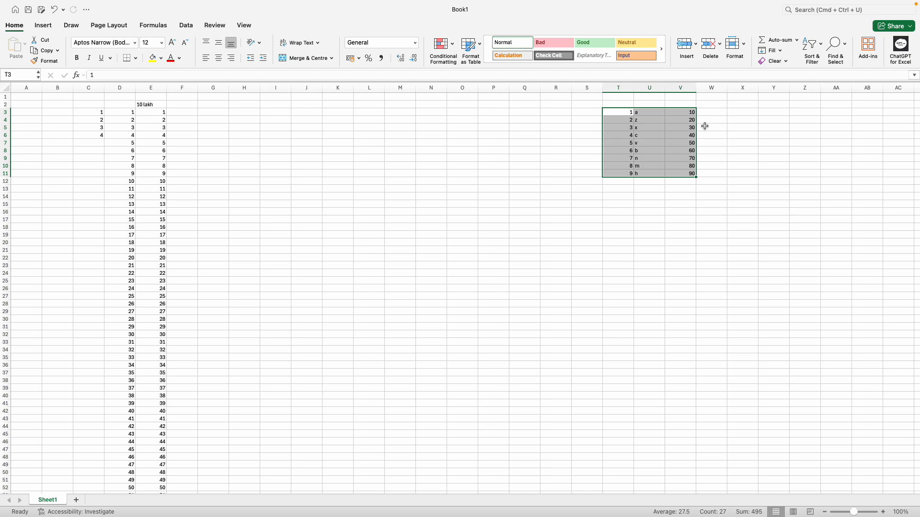
{"action": "left_click", "coordinate": [536, 187]}
Step: Select the moved table starting at T3 and copy it
{"action": "left_click", "coordinate": [619, 113]}
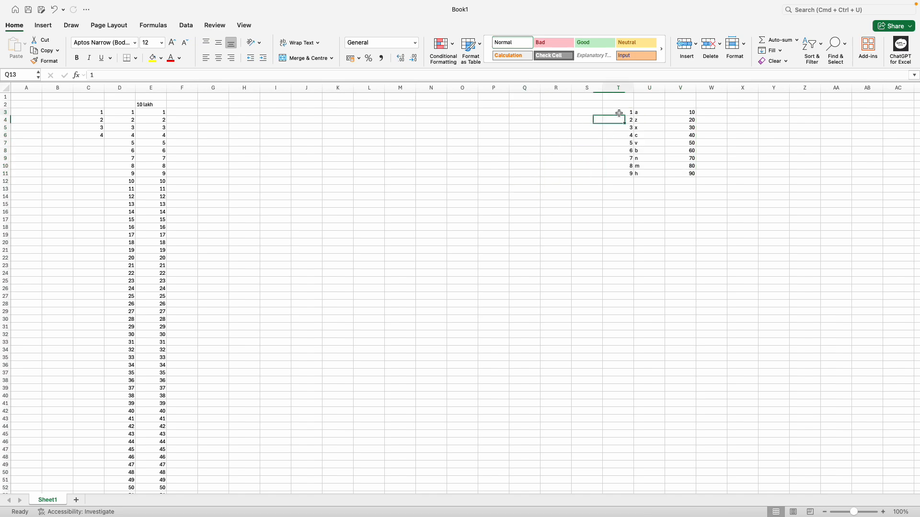
{"action": "key", "text": "shift+Down"}
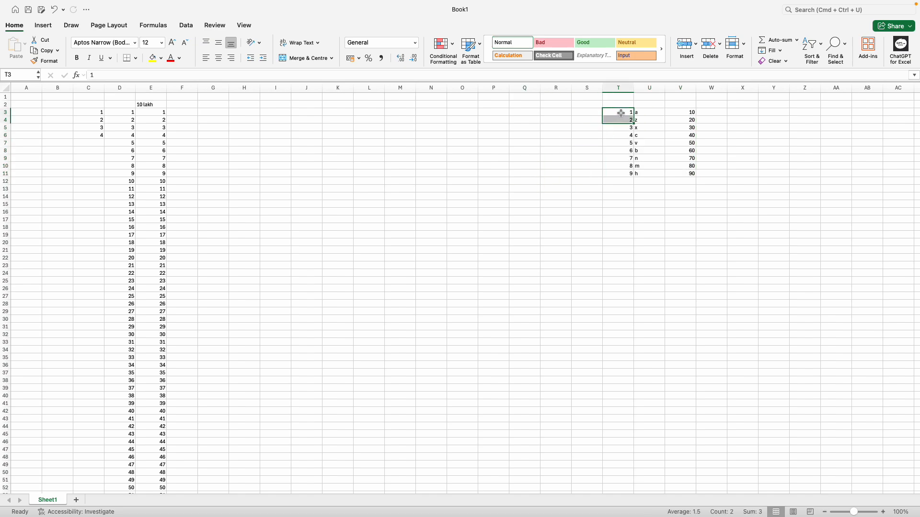
{"action": "key", "text": "super+a"}
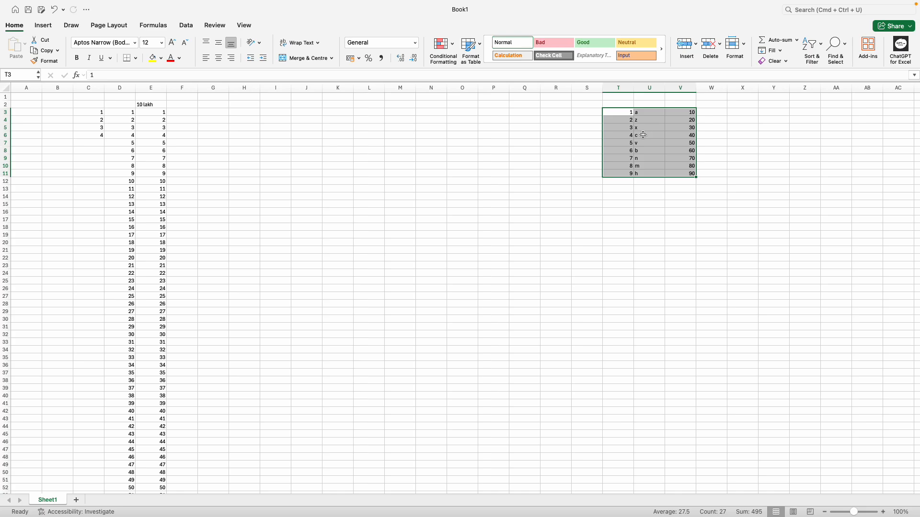
{"action": "key", "text": "super+c"}
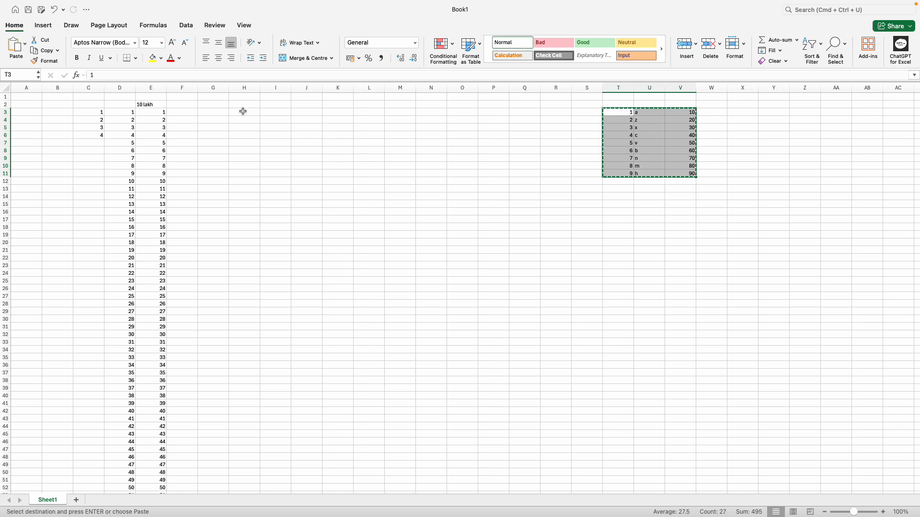
Step: Paste the table at H3, then cut it and paste it at R3:T11
{"action": "left_click", "coordinate": [243, 111]}
{"action": "key", "text": "Return"}
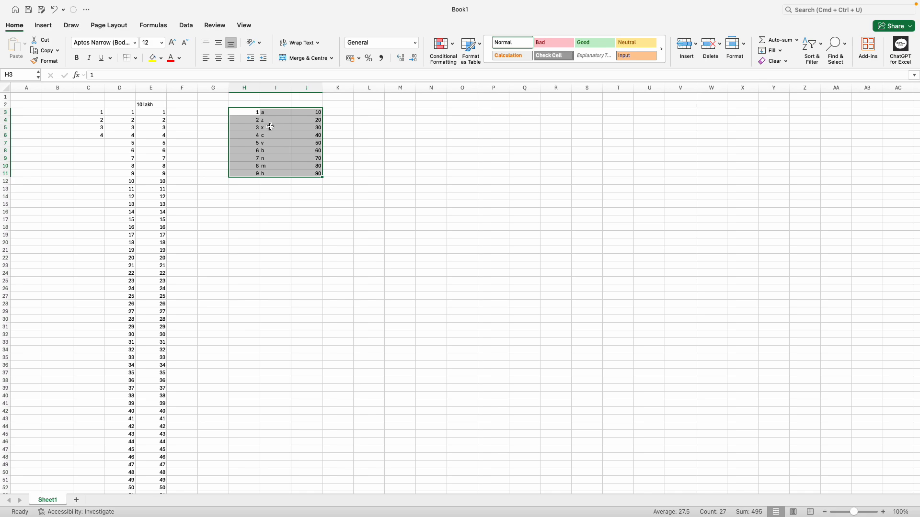
{"action": "right_click", "coordinate": [263, 121]}
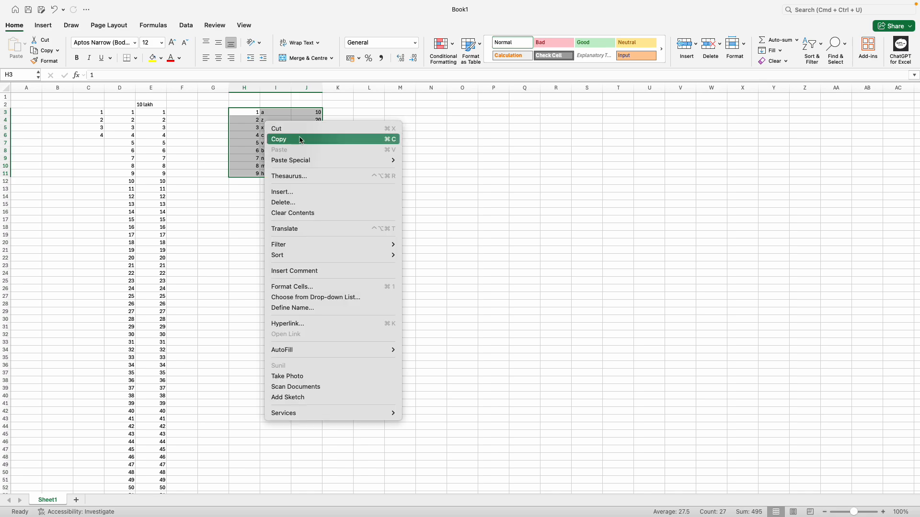
{"action": "left_click", "coordinate": [288, 129]}
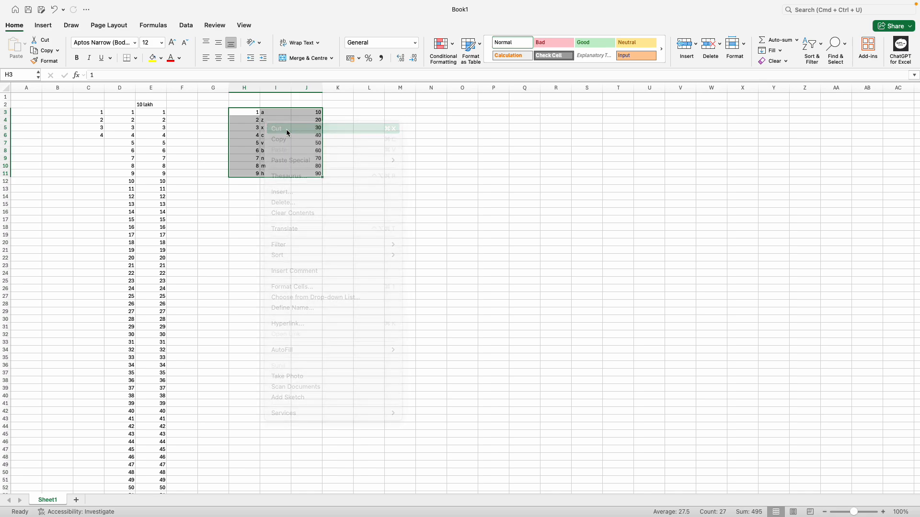
{"action": "left_click", "coordinate": [560, 112]}
{"action": "right_click", "coordinate": [560, 112]}
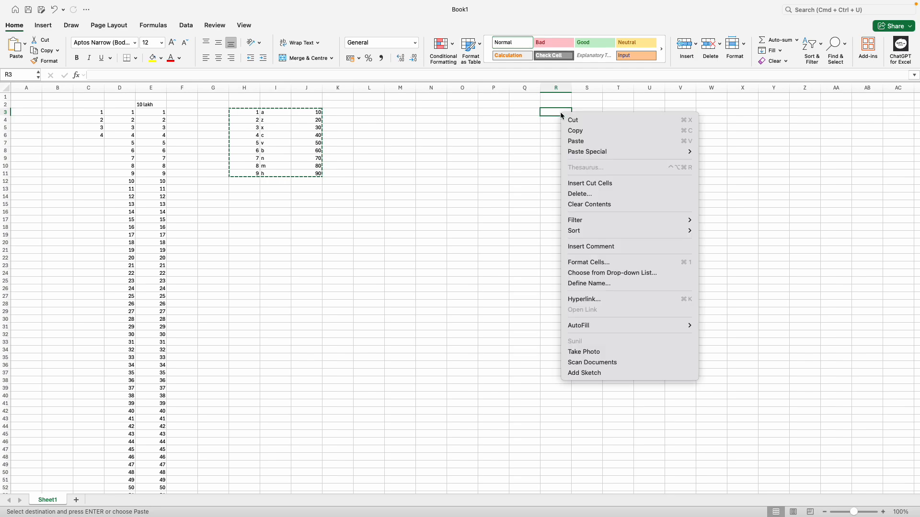
{"action": "left_click", "coordinate": [585, 141]}
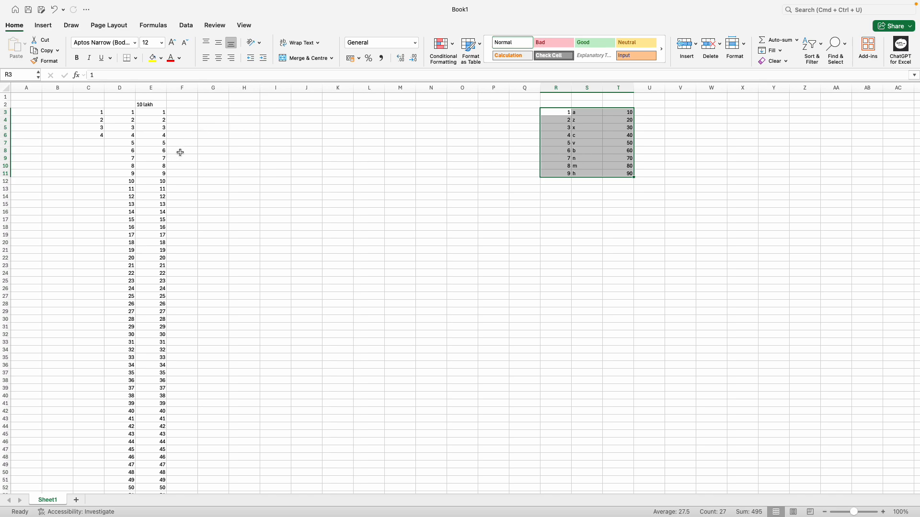
{"action": "left_click", "coordinate": [205, 113]}
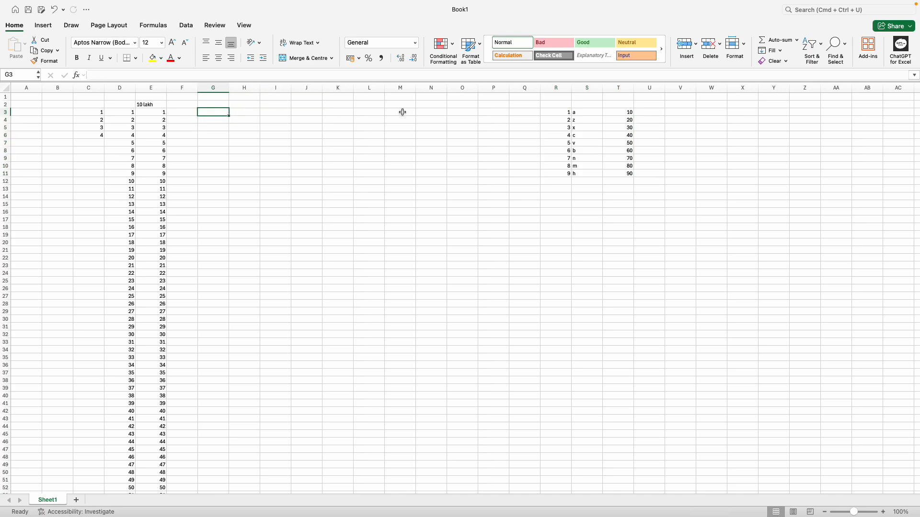
Step: Type 1, 2, 1, 2 into G3:G6
{"action": "type", "text": "1"}
{"action": "key", "text": "Return"}
{"action": "type", "text": "2"}
{"action": "key", "text": "Return"}
{"action": "type", "text": "1"}
{"action": "key", "text": "Return"}
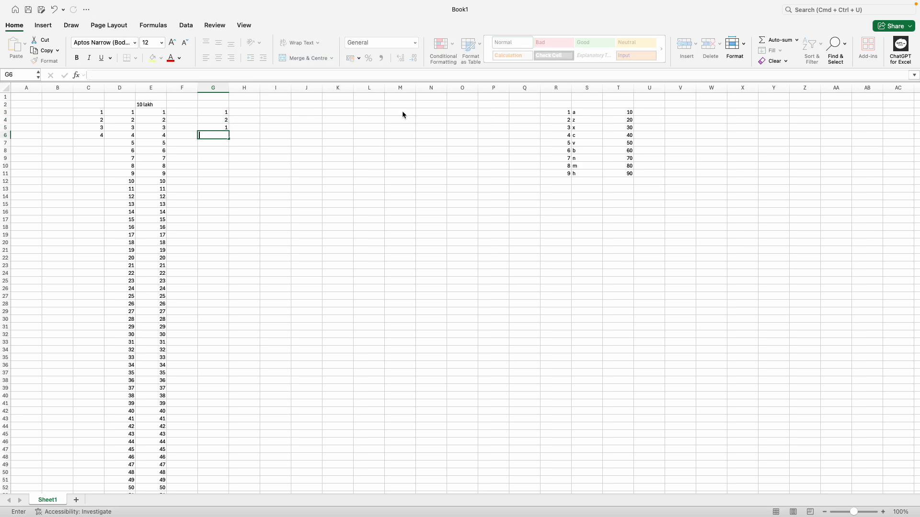
{"action": "type", "text": "2"}
{"action": "key", "text": "Return"}
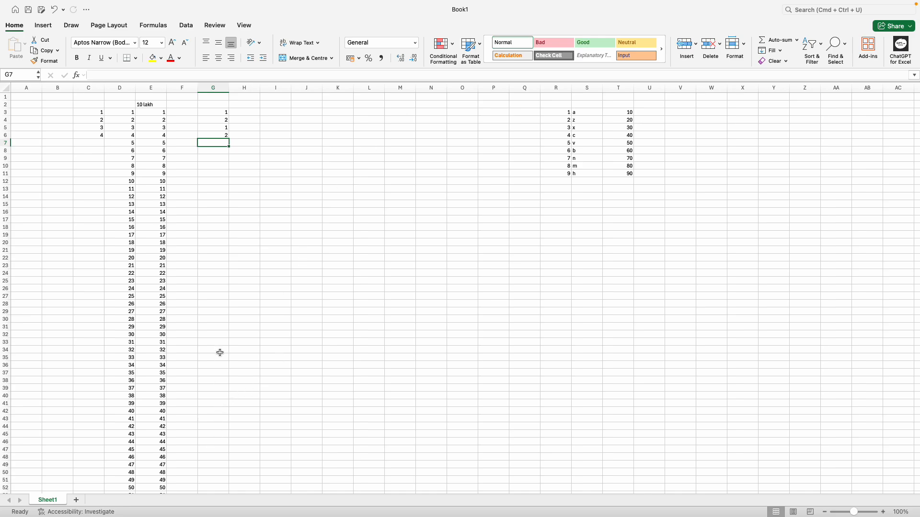
{"action": "scroll", "coordinate": [218, 306], "scroll_direction": "down", "scroll_amount": 10}
{"action": "scroll", "coordinate": [225, 283], "scroll_direction": "up", "scroll_amount": 10}
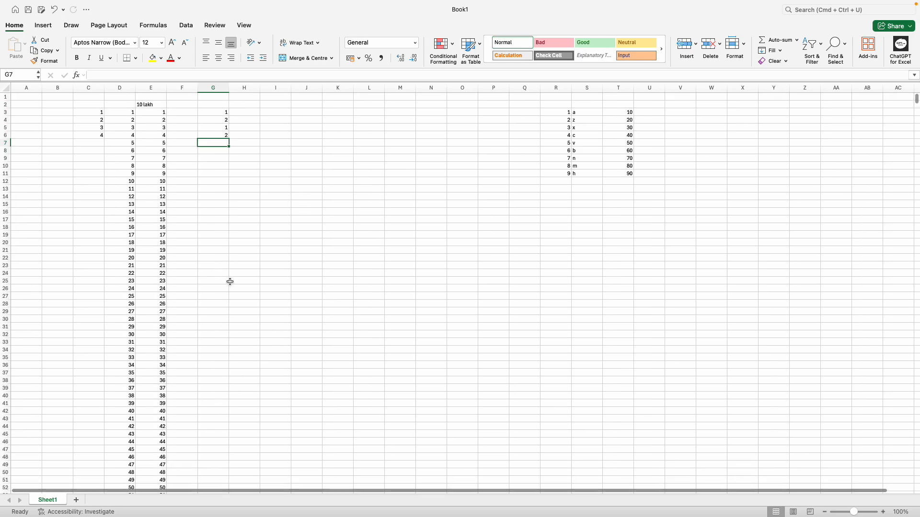
Step: Replace G5 and G6 with formulas referencing G3 and G4
{"action": "left_click", "coordinate": [220, 127]}
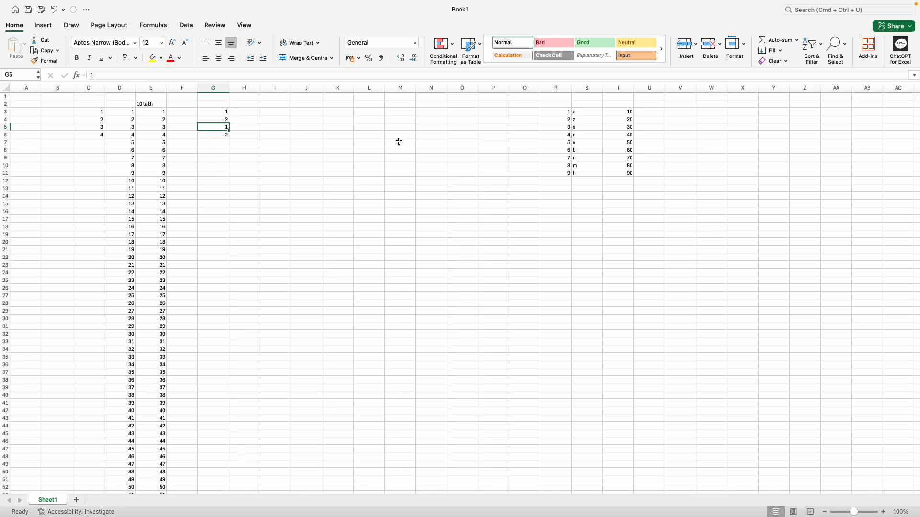
{"action": "key", "text": "shift+Down"}
{"action": "key", "text": "Delete"}
{"action": "key", "text": "Up"}
{"action": "key", "text": "Up"}
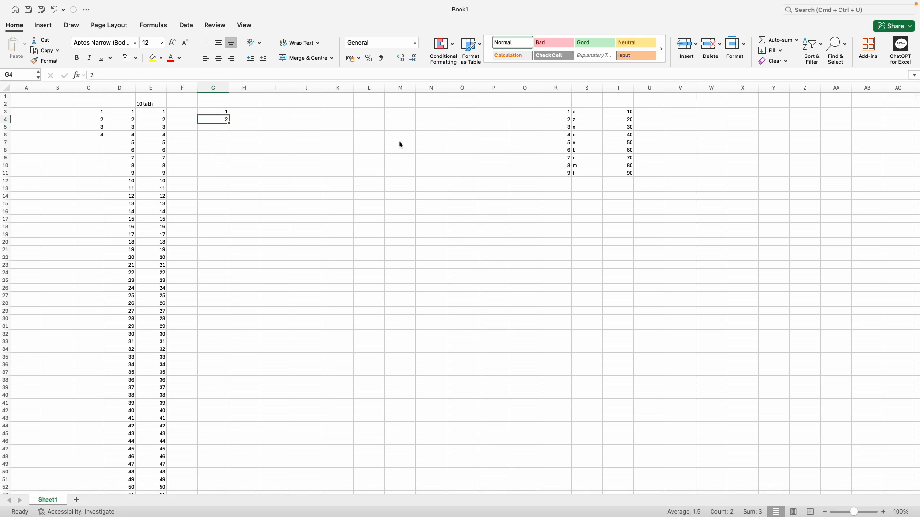
{"action": "key", "text": "Down"}
{"action": "key", "text": "Down"}
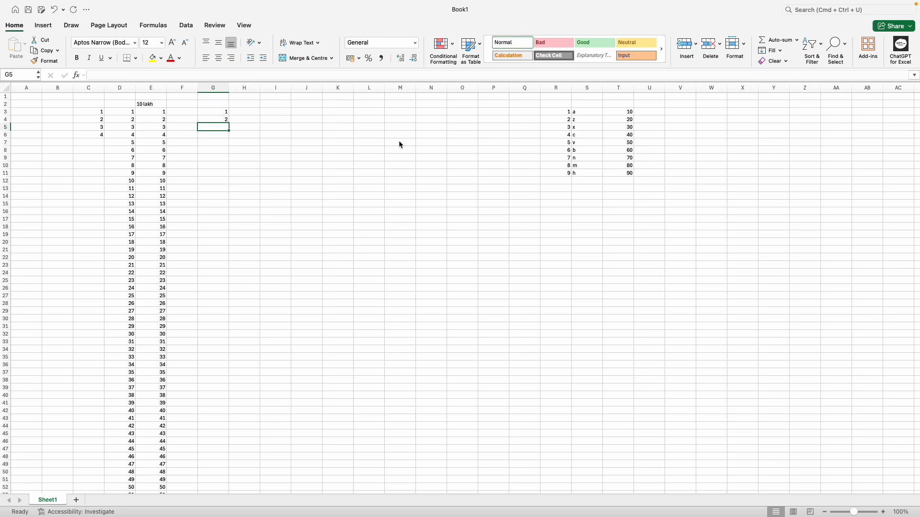
{"action": "type", "text": "="}
{"action": "key", "text": "Up"}
{"action": "key", "text": "Up"}
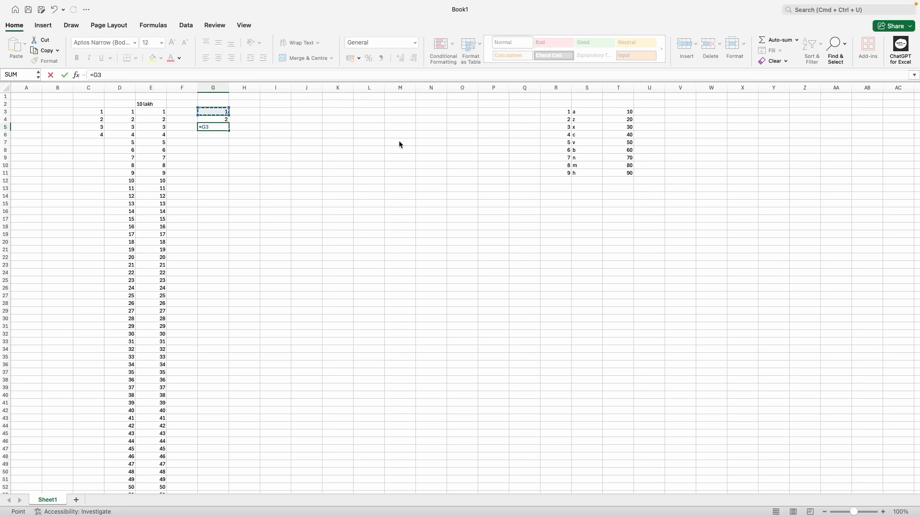
{"action": "key", "text": "Return"}
{"action": "type", "text": "="}
{"action": "key", "text": "Up"}
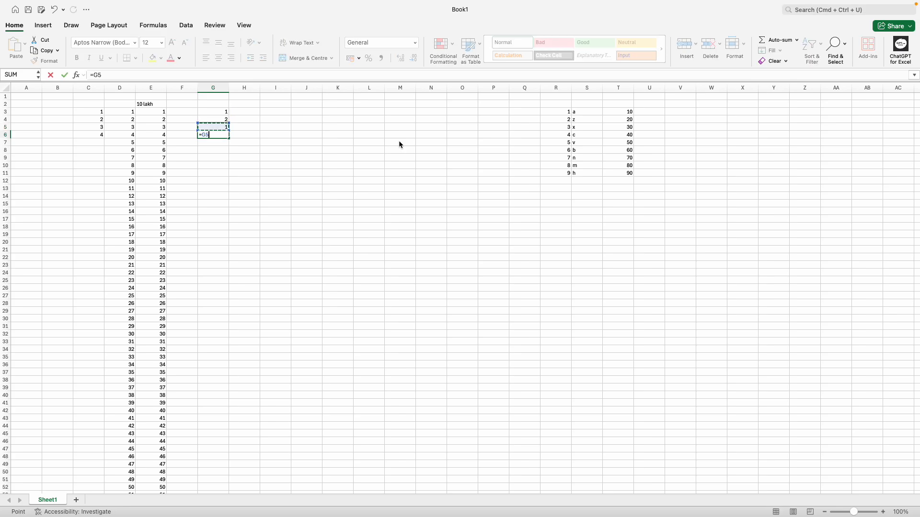
{"action": "key", "text": "Return"}
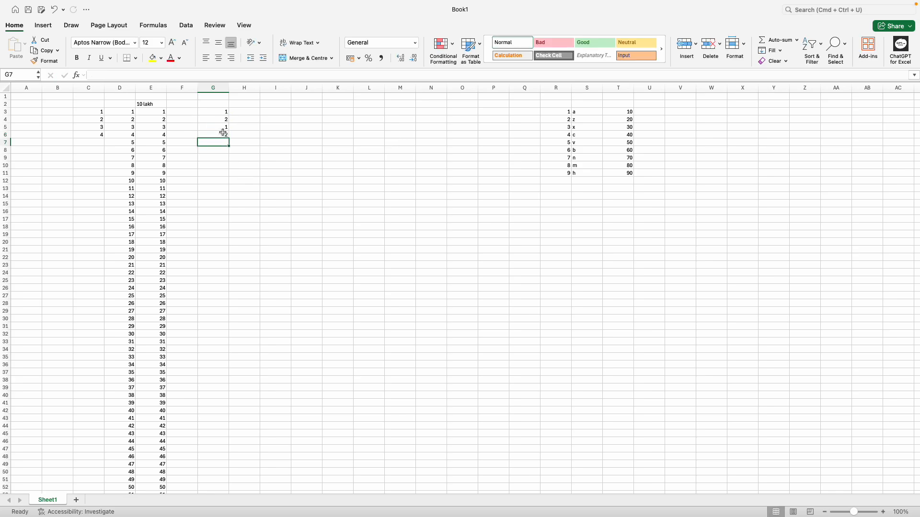
Step: Fill the G6 formula down to G46 for an alternating 1, 2 series
{"action": "left_click", "coordinate": [224, 133]}
{"action": "left_click_drag", "start_coordinate": [230, 139], "coordinate": [226, 446]}
{"action": "left_click", "coordinate": [297, 165]}
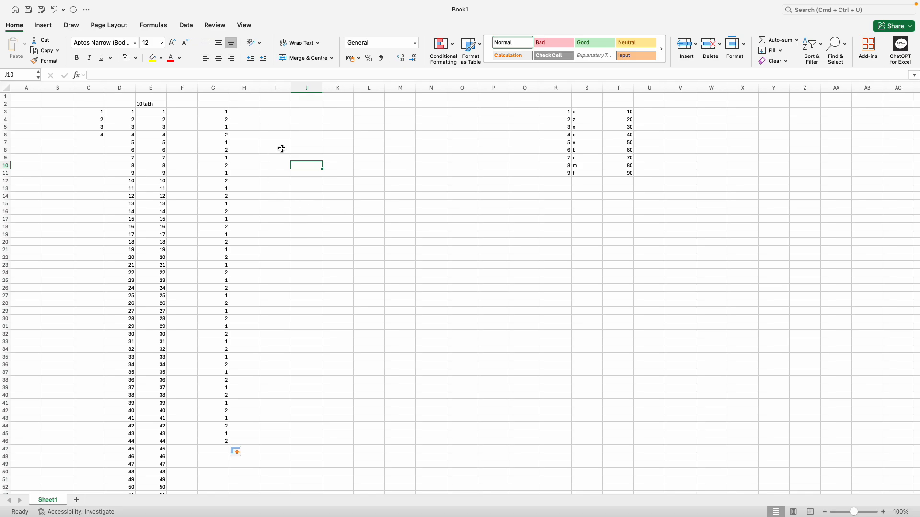
Step: Move the R3:T11 table so it starts at I1, putting the values 10–90 in K1:K9
{"action": "left_click_drag", "start_coordinate": [557, 112], "coordinate": [616, 174]}
{"action": "left_click_drag", "start_coordinate": [609, 114], "coordinate": [409, 121]}
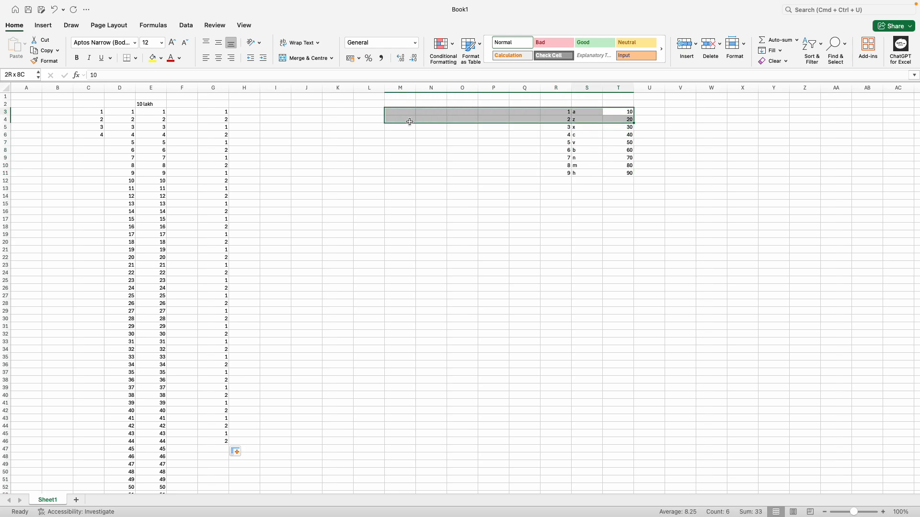
{"action": "left_click", "coordinate": [710, 195]}
{"action": "left_click", "coordinate": [561, 114]}
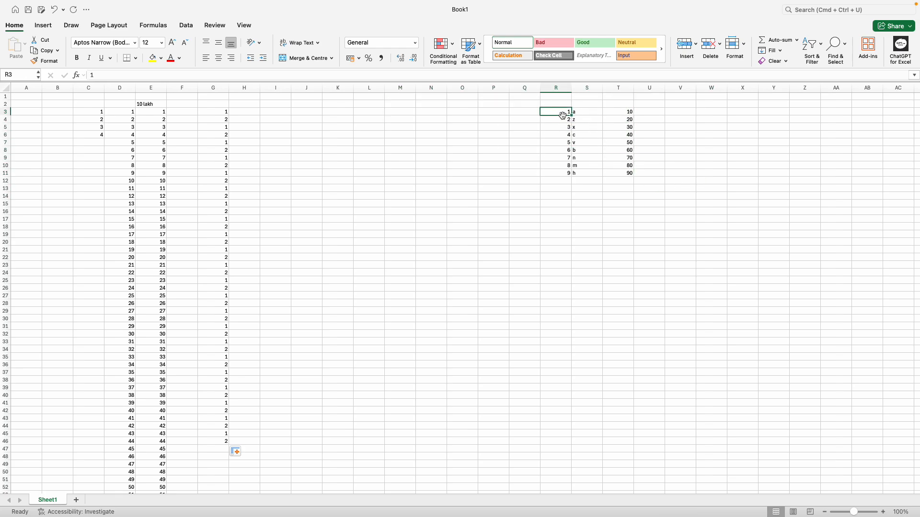
{"action": "left_click_drag", "start_coordinate": [563, 115], "coordinate": [622, 173]}
{"action": "left_click_drag", "start_coordinate": [596, 107], "coordinate": [314, 99]}
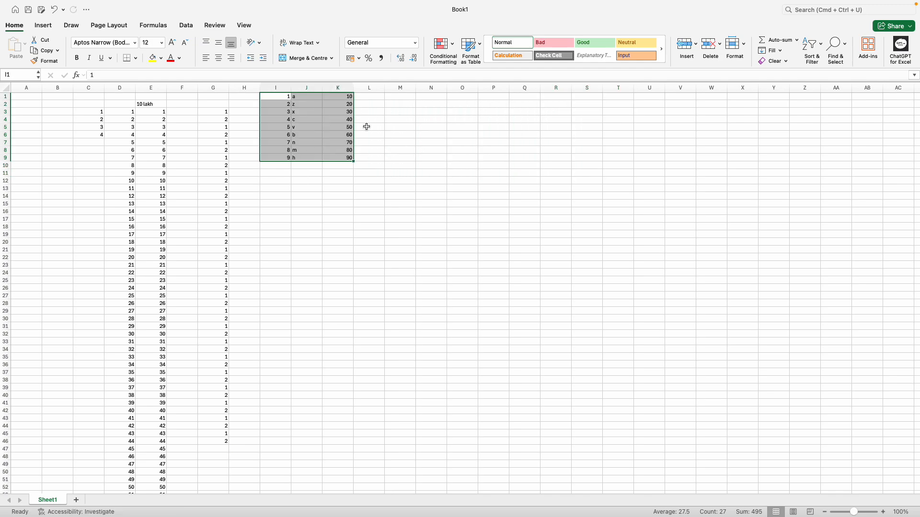
{"action": "left_click", "coordinate": [424, 134]}
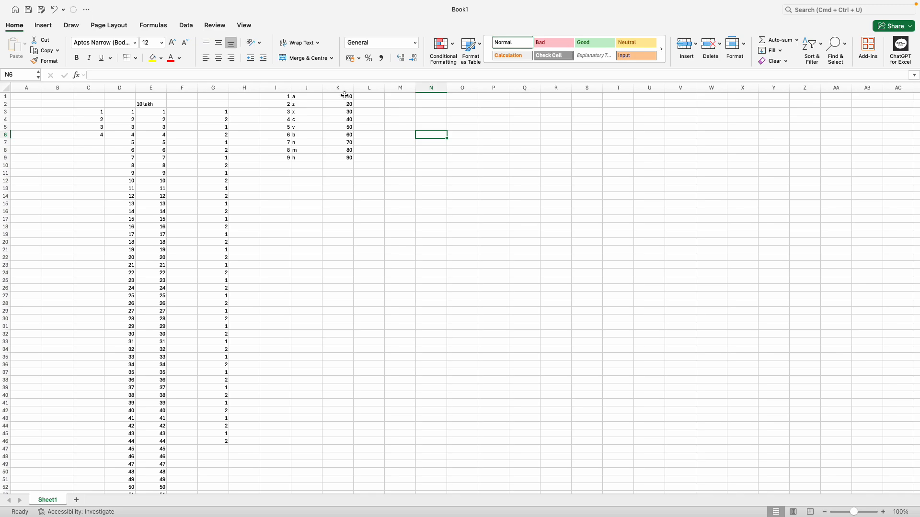
{"action": "left_click", "coordinate": [341, 88]}
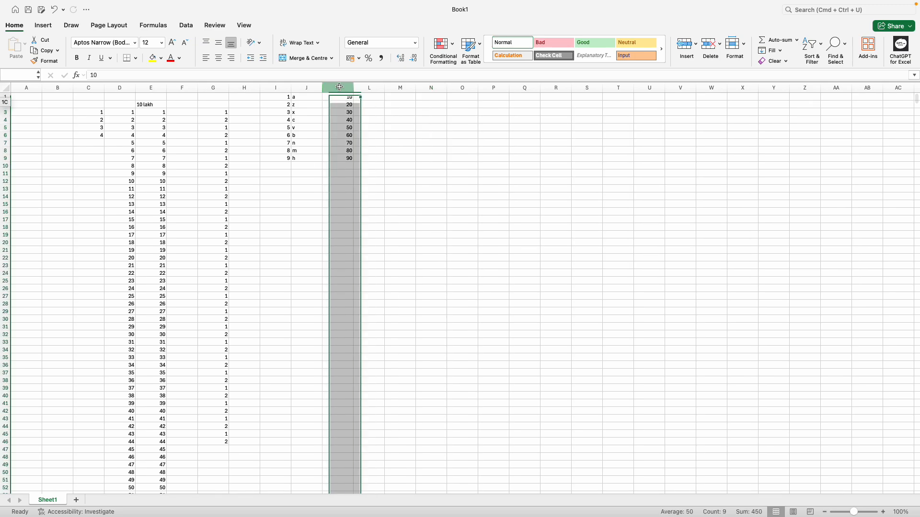
{"action": "left_click", "coordinate": [392, 115]}
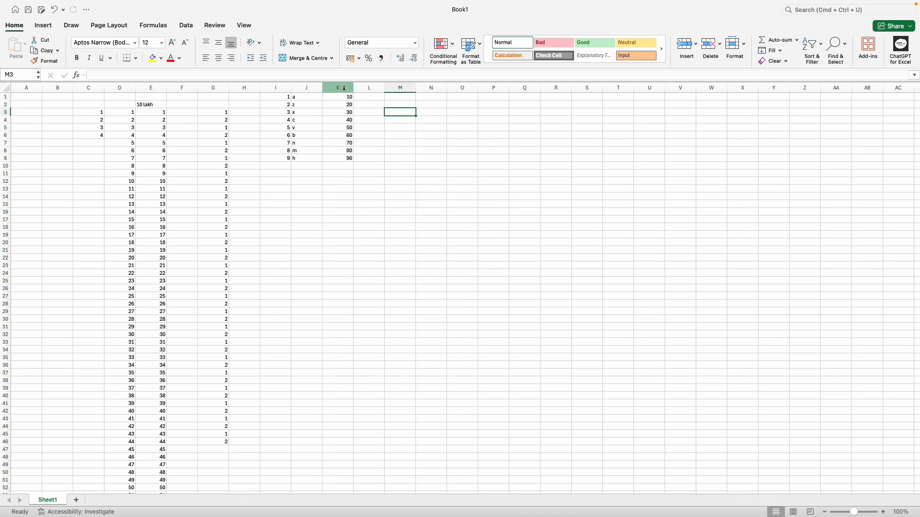
{"action": "left_click", "coordinate": [339, 88]}
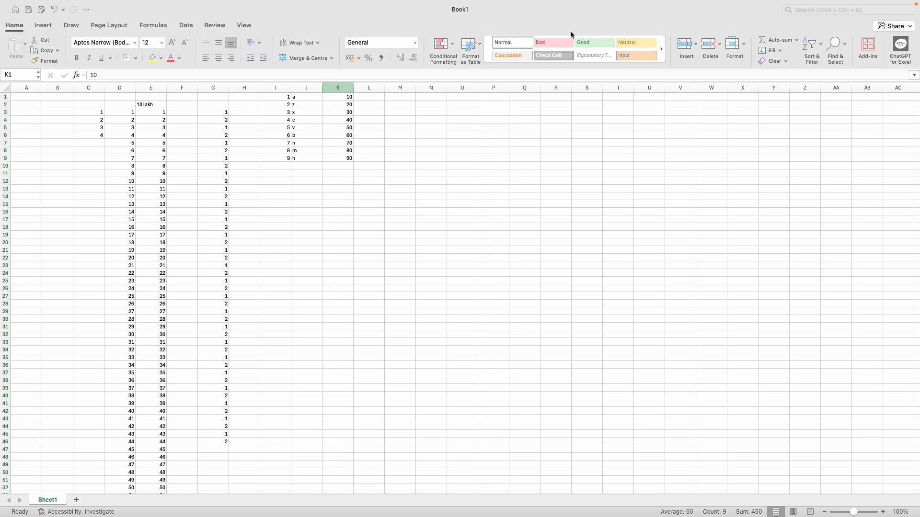
Step: Insert a blank column at K, then delete it again to restore the values
{"action": "left_click", "coordinate": [341, 88]}
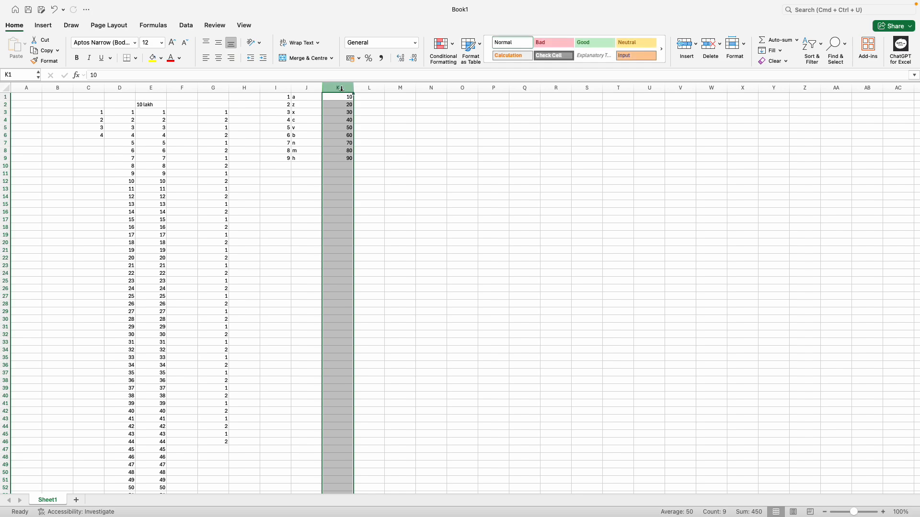
{"action": "right_click", "coordinate": [341, 88]}
{"action": "left_click", "coordinate": [368, 146]}
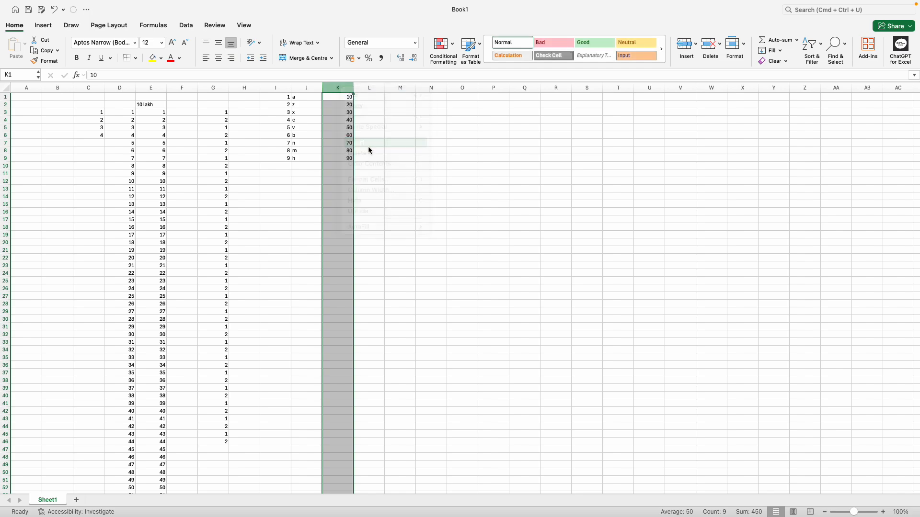
{"action": "left_click", "coordinate": [430, 150]}
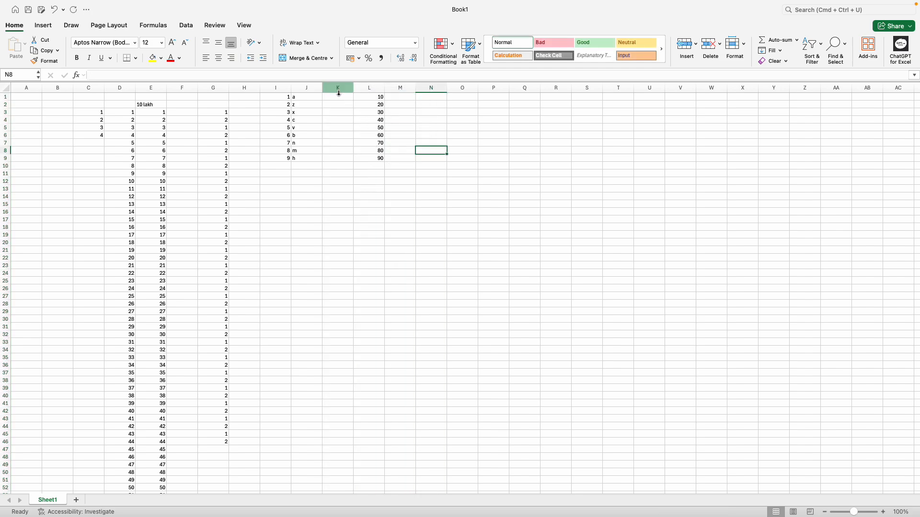
{"action": "left_click_drag", "start_coordinate": [339, 97], "coordinate": [343, 386]}
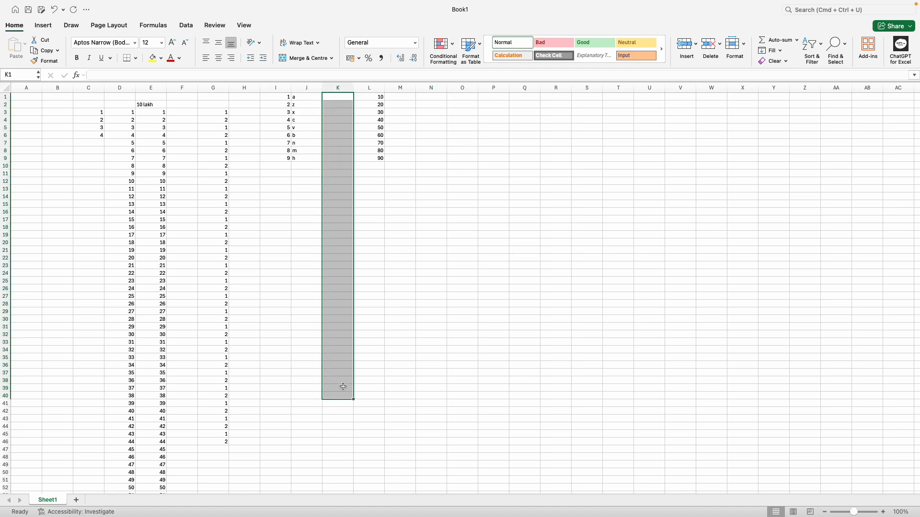
{"action": "left_click", "coordinate": [441, 185]}
{"action": "left_click", "coordinate": [346, 88]}
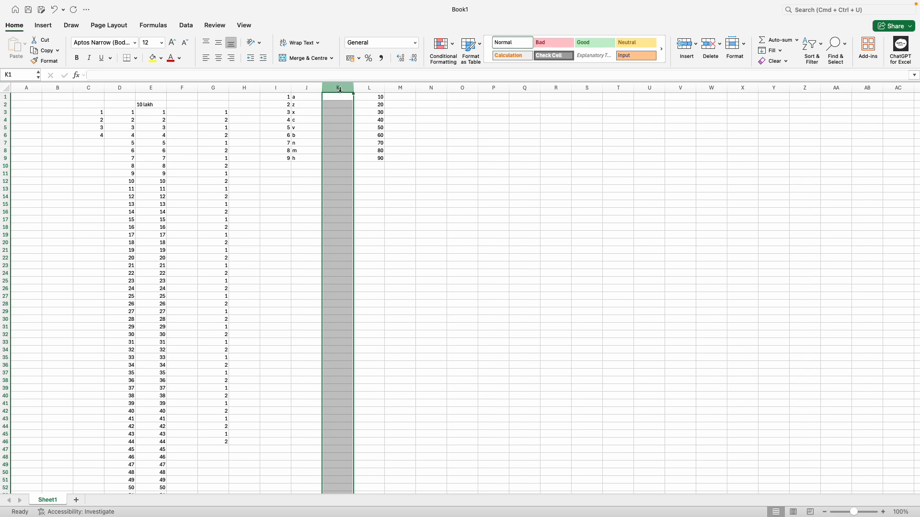
{"action": "right_click", "coordinate": [340, 89]}
{"action": "left_click", "coordinate": [382, 158]}
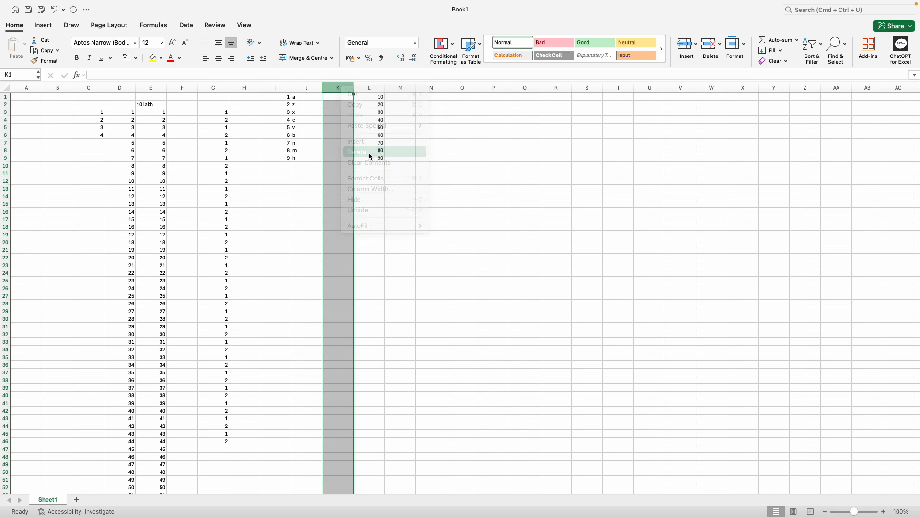
{"action": "left_click", "coordinate": [391, 135]}
Step: Copy the values 10–90 from K1:K9 into L1:L9
{"action": "left_click_drag", "start_coordinate": [346, 98], "coordinate": [350, 157]}
{"action": "key", "text": "super+c"}
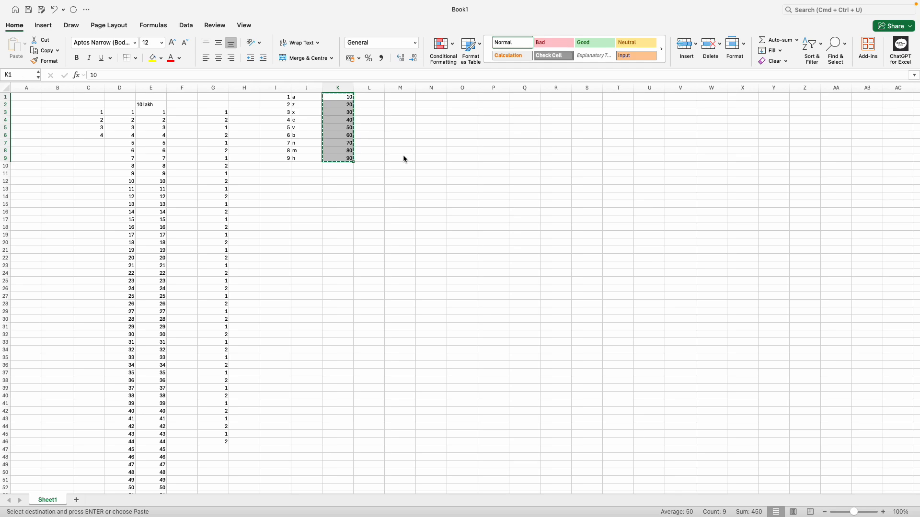
{"action": "key", "text": "Right"}
{"action": "key", "text": "Escape"}
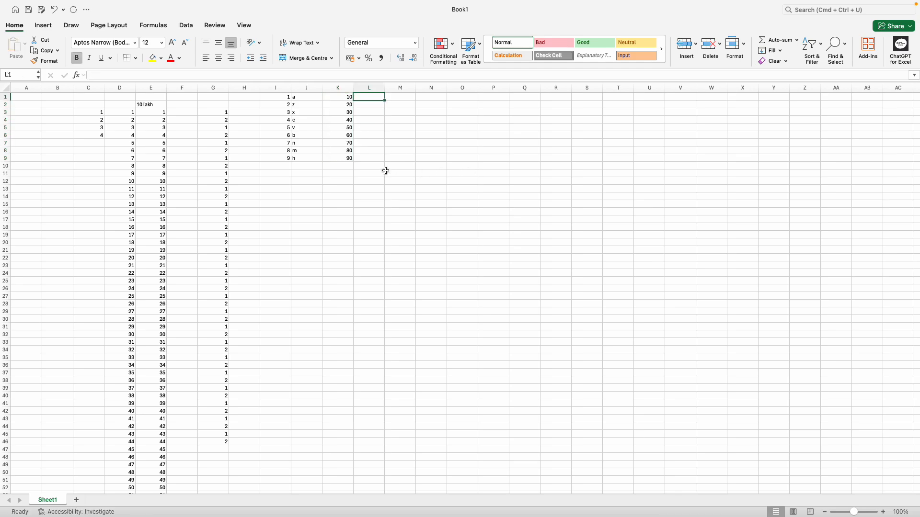
{"action": "left_click", "coordinate": [347, 97]}
{"action": "key", "text": "super+shift+Down"}
{"action": "key", "text": "super+c"}
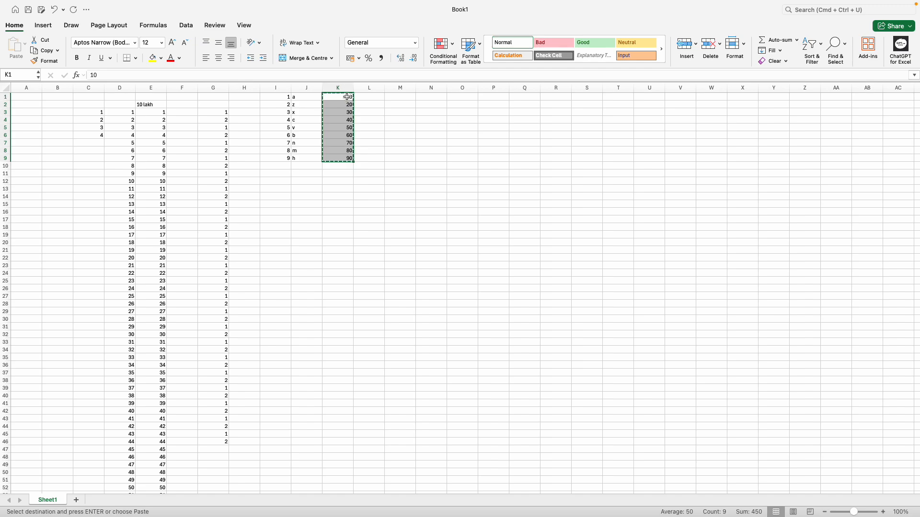
{"action": "key", "text": "Right"}
{"action": "key", "text": "super+v"}
{"action": "key", "text": "Escape"}
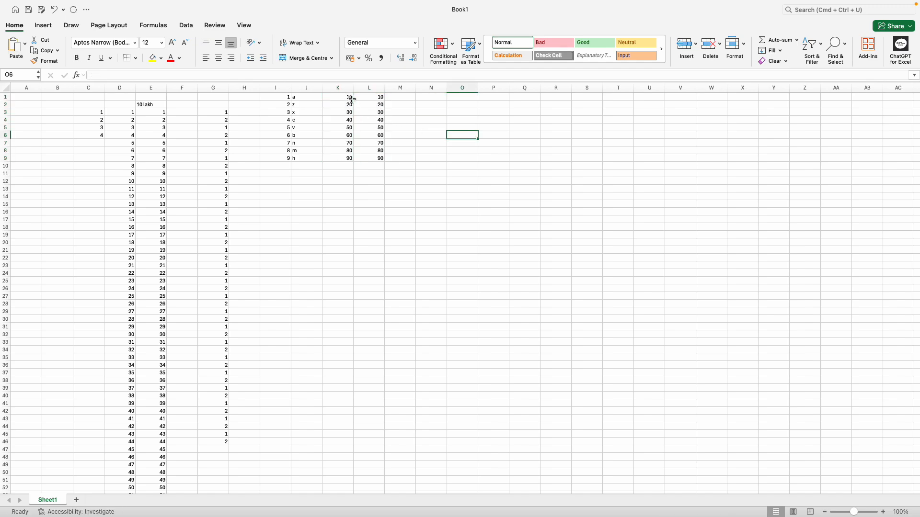
{"action": "key", "text": "Left"}
{"action": "key", "text": "ctrl+space"}
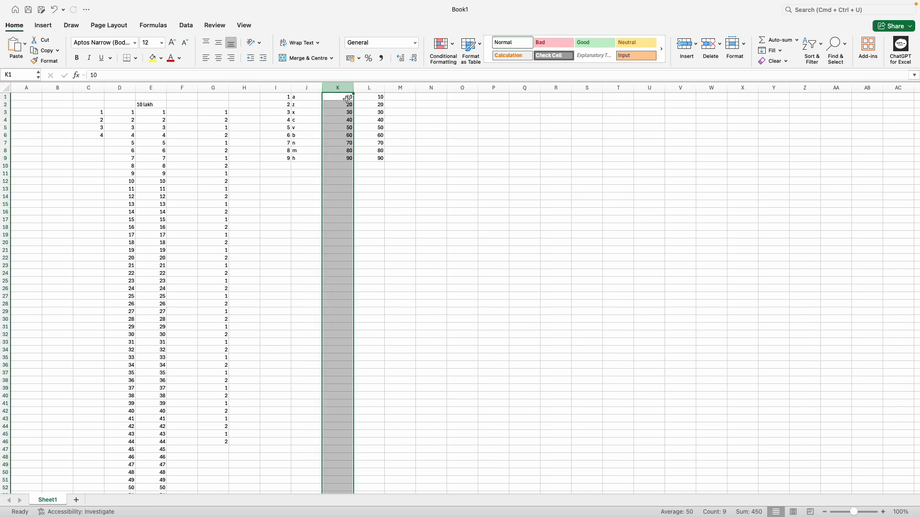
Step: Clear column K's contents, then undo to bring back the numbers 10–90
{"action": "right_click", "coordinate": [344, 90]}
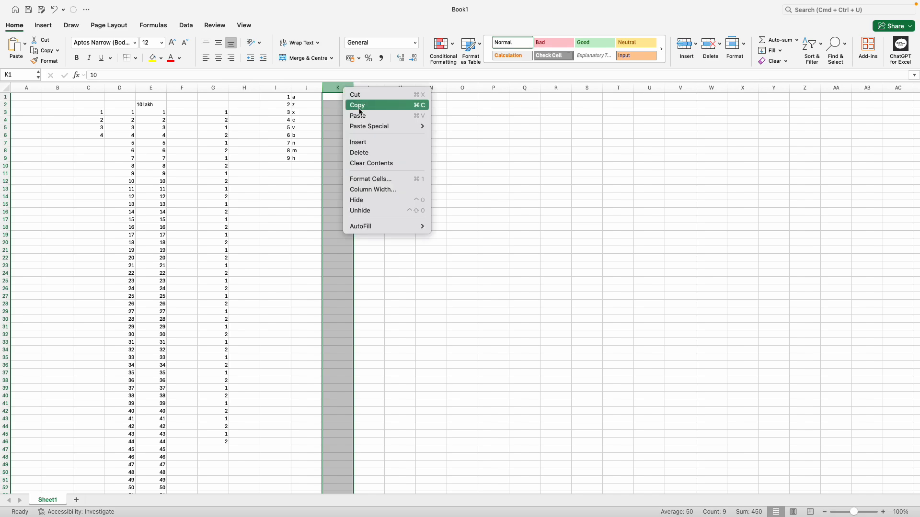
{"action": "left_click", "coordinate": [376, 165]}
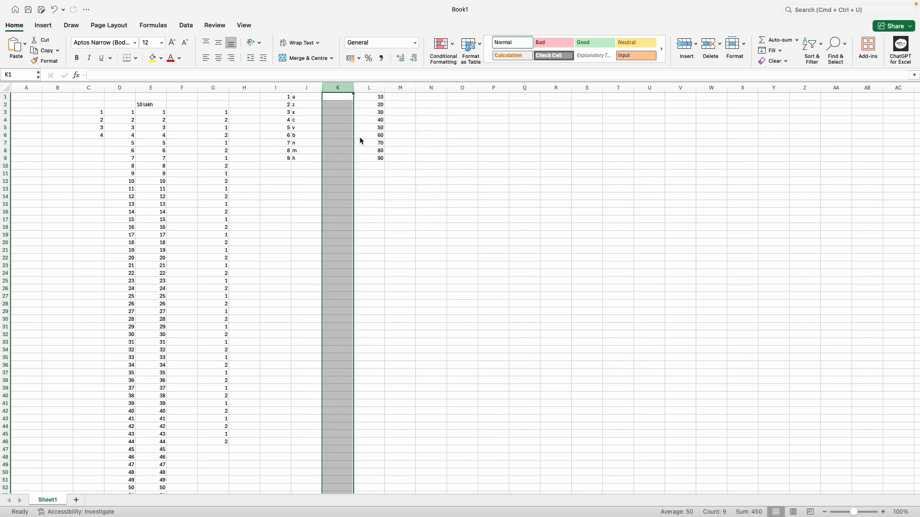
{"action": "left_click_drag", "start_coordinate": [343, 98], "coordinate": [343, 157]}
{"action": "left_click", "coordinate": [461, 151]}
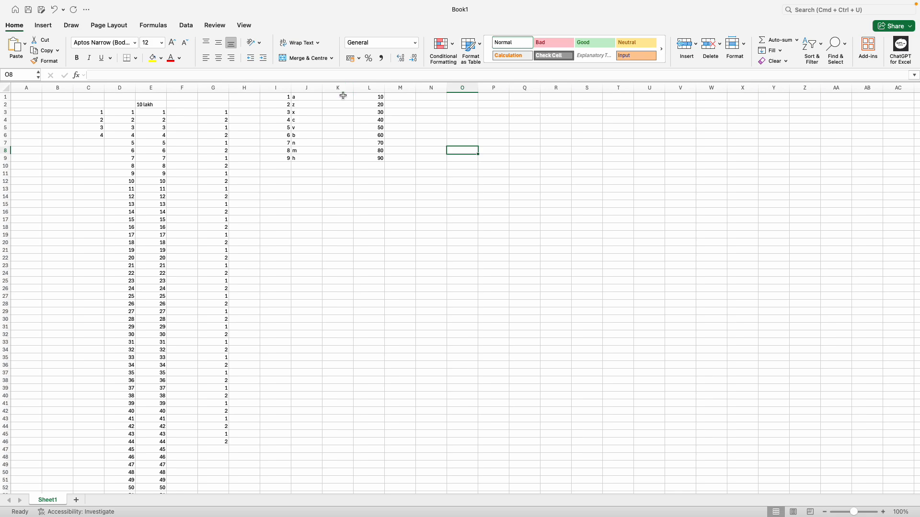
{"action": "left_click_drag", "start_coordinate": [343, 97], "coordinate": [343, 452]}
{"action": "left_click", "coordinate": [462, 209]}
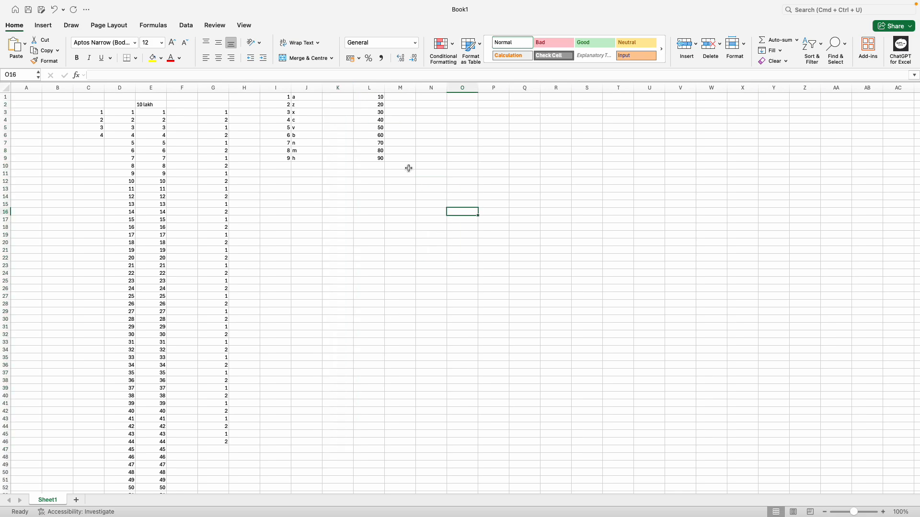
{"action": "left_click_drag", "start_coordinate": [343, 98], "coordinate": [344, 137]}
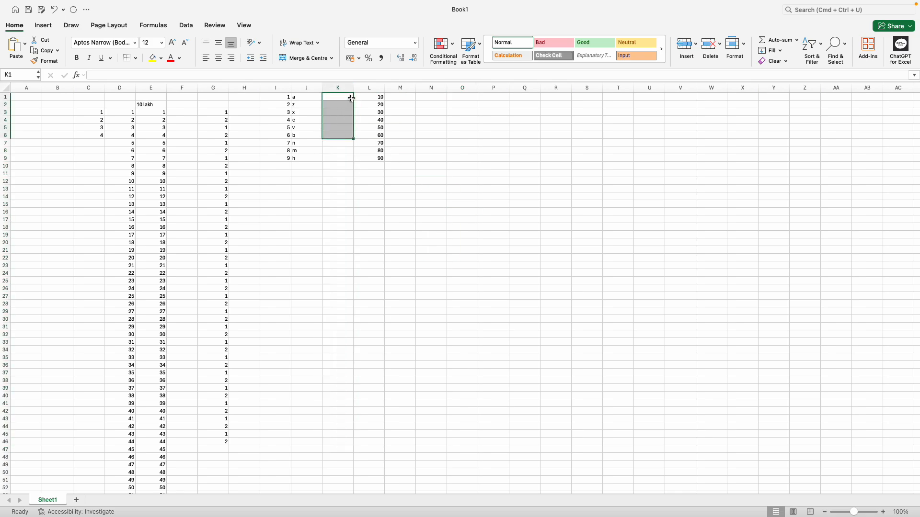
{"action": "key", "text": "super+z"}
{"action": "left_click", "coordinate": [458, 119]}
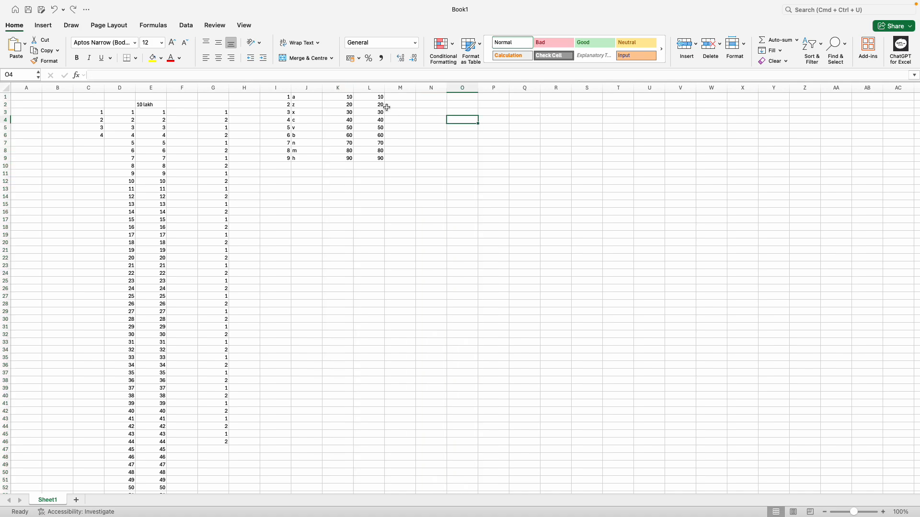
Step: Delete column K so the 10–90 values from column L shift into K
{"action": "left_click", "coordinate": [345, 87]}
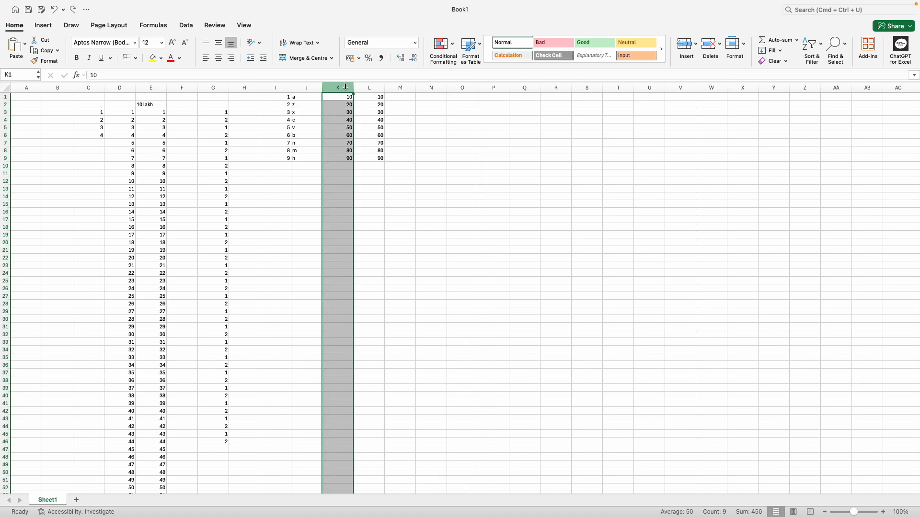
{"action": "right_click", "coordinate": [348, 87]}
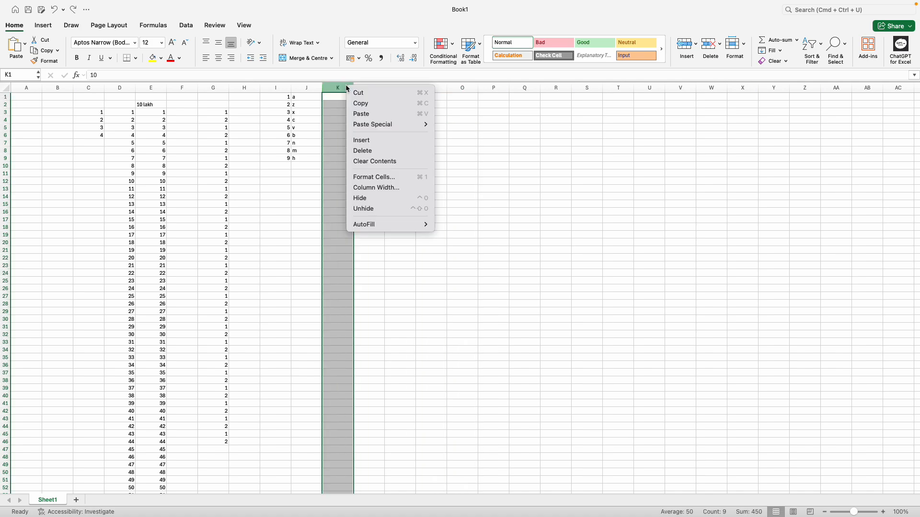
{"action": "left_click", "coordinate": [379, 151]}
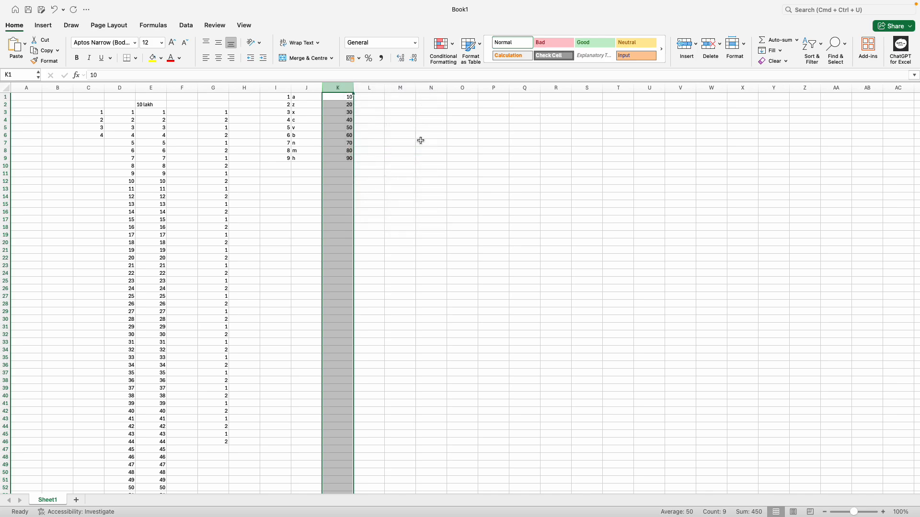
{"action": "left_click", "coordinate": [430, 152]}
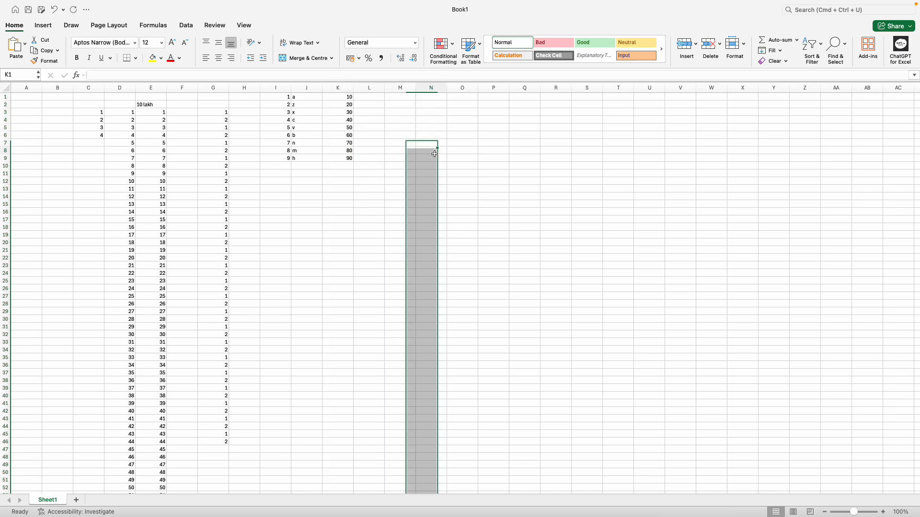
{"action": "left_click", "coordinate": [341, 87]}
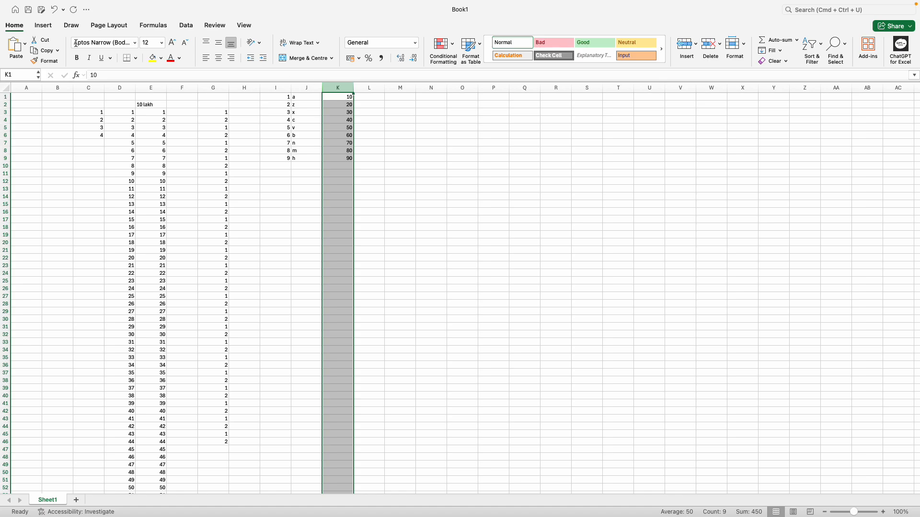
{"action": "left_click", "coordinate": [55, 11]}
{"action": "left_click", "coordinate": [412, 128]}
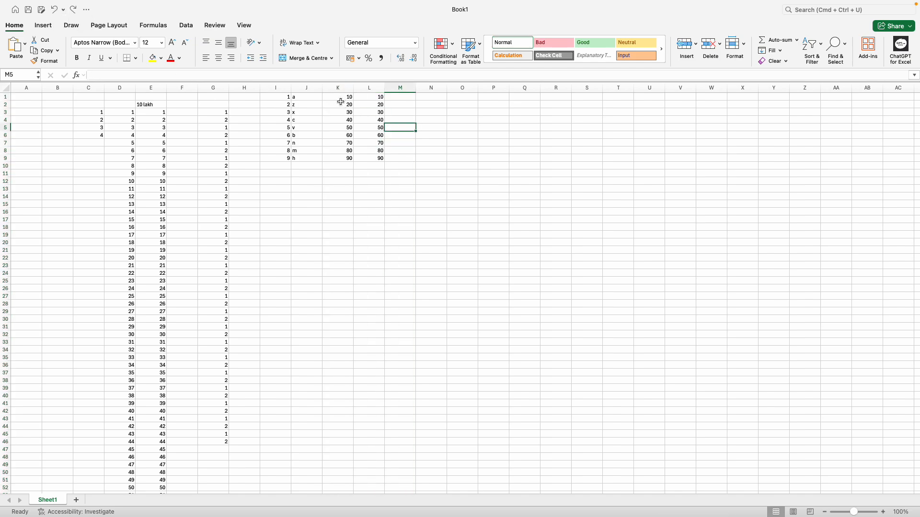
{"action": "left_click_drag", "start_coordinate": [341, 101], "coordinate": [341, 150]}
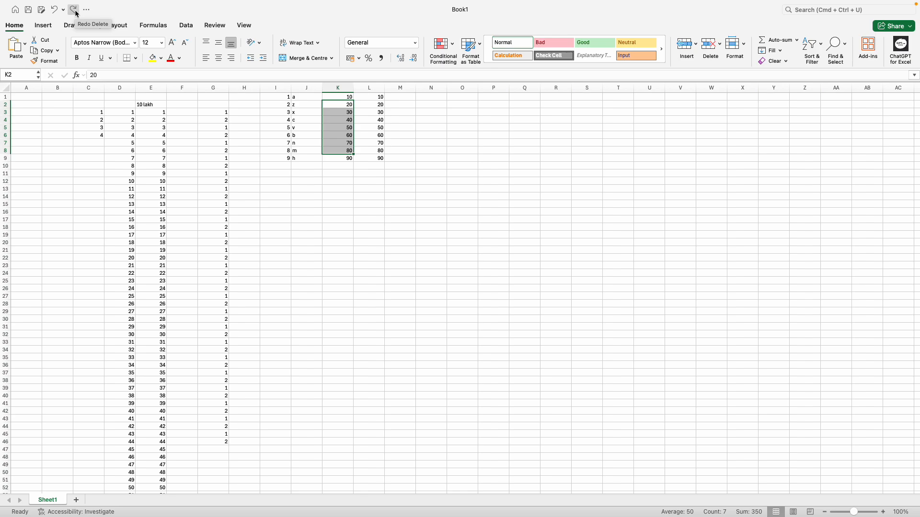
{"action": "left_click", "coordinate": [74, 9]}
{"action": "left_click", "coordinate": [343, 98]}
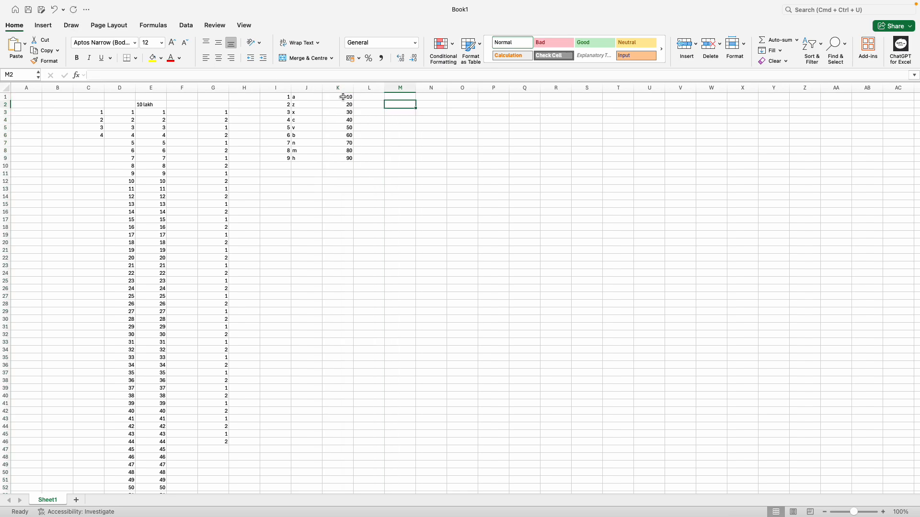
{"action": "left_click_drag", "start_coordinate": [343, 98], "coordinate": [345, 158]}
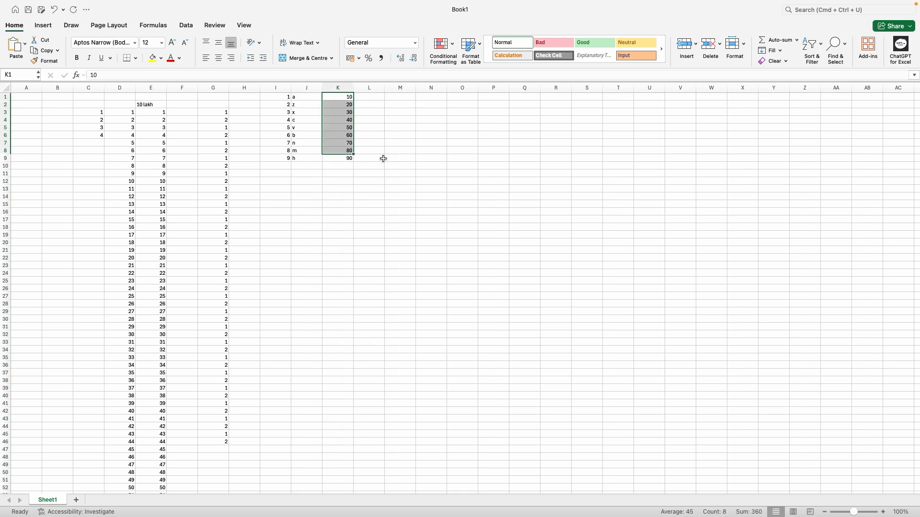
{"action": "left_click", "coordinate": [390, 158]}
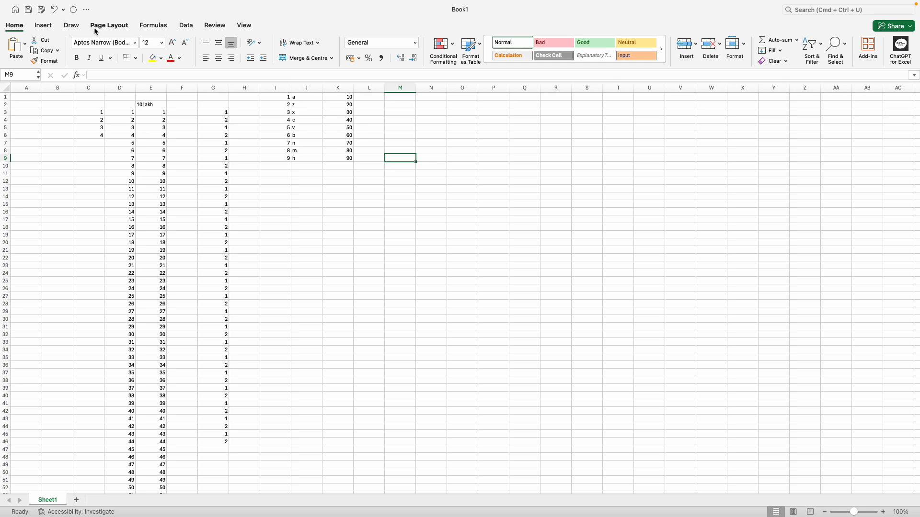
{"action": "left_click", "coordinate": [54, 10]}
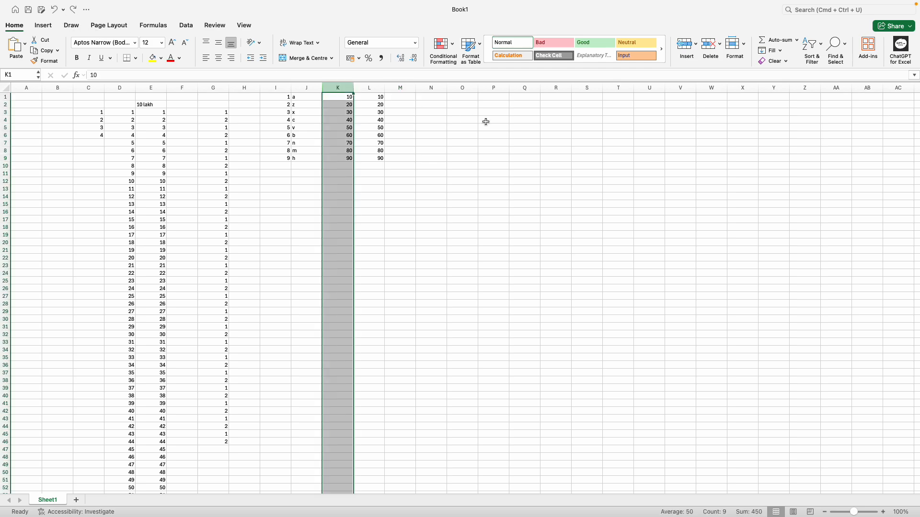
{"action": "left_click", "coordinate": [75, 10]}
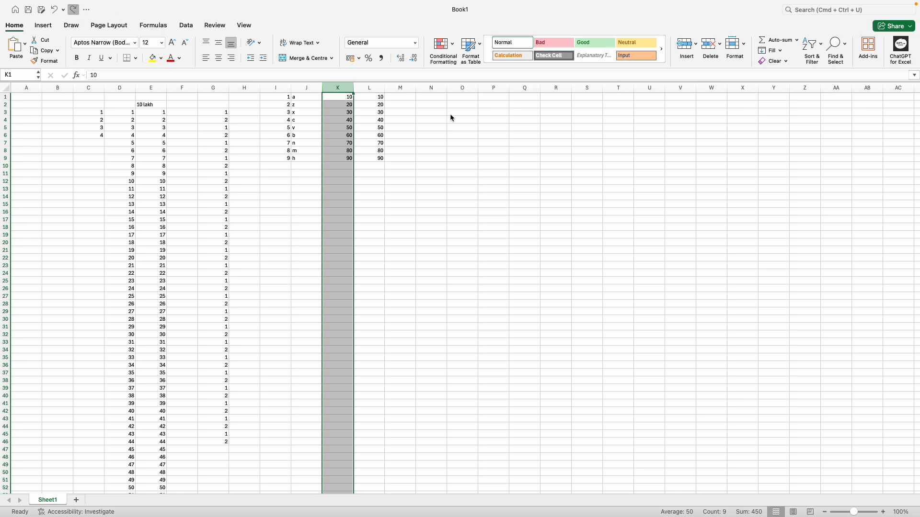
Step: Enter the plus sign + in cell P4
{"action": "left_click", "coordinate": [434, 132]}
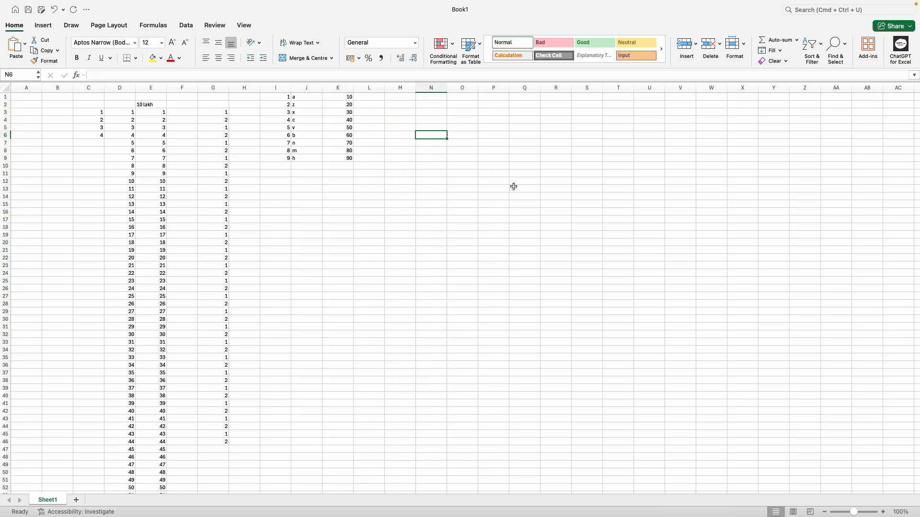
{"action": "left_click_drag", "start_coordinate": [505, 119], "coordinate": [500, 113]}
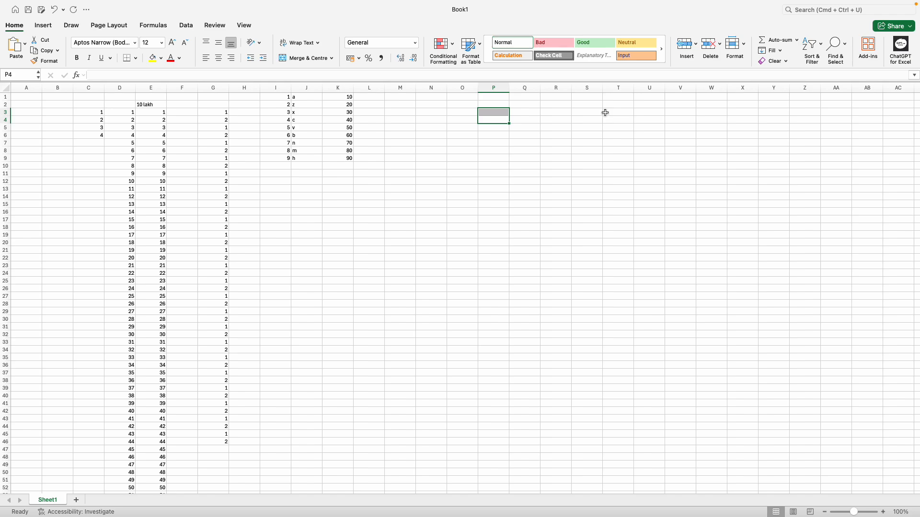
{"action": "key", "text": "Down"}
{"action": "key", "text": "Up"}
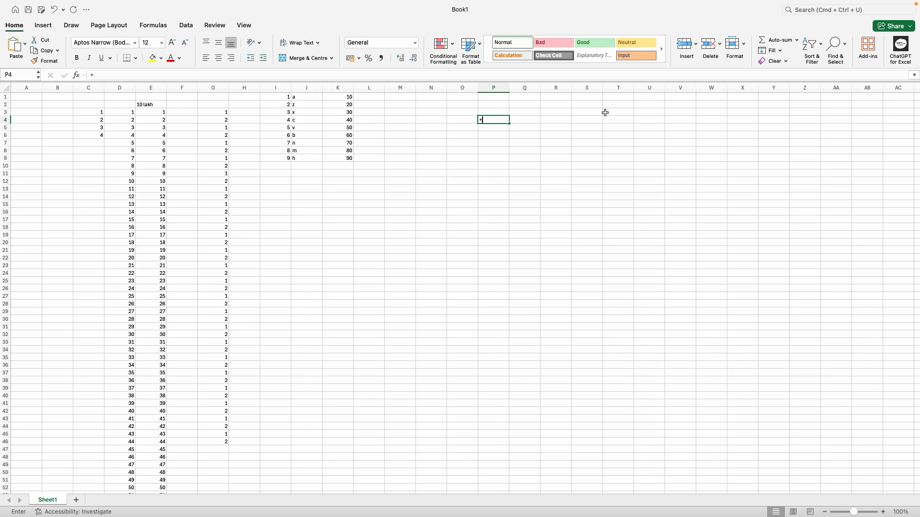
{"action": "type", "text": "+"}
{"action": "key", "text": "Down"}
{"action": "key", "text": "BackSpace"}
{"action": "key", "text": "BackSpace"}
{"action": "key", "text": "BackSpace"}
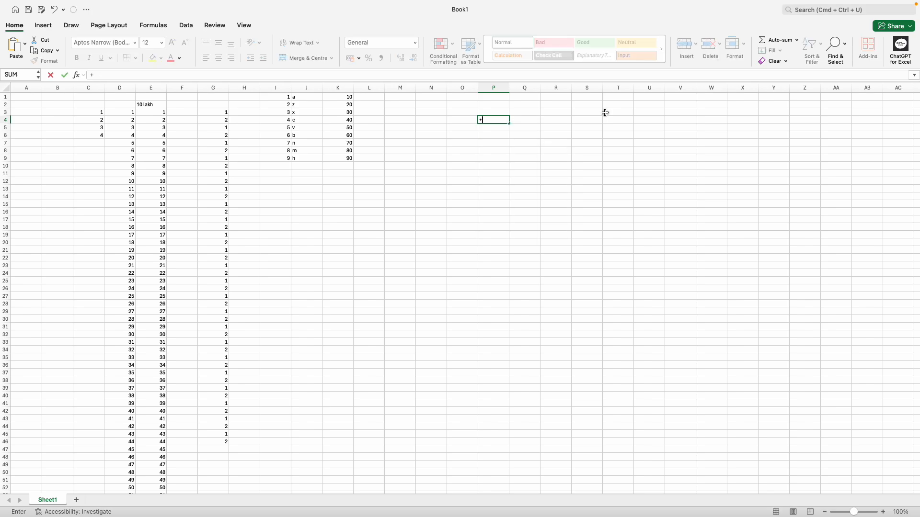
{"action": "key", "text": "Return"}
{"action": "key", "text": "Up"}
{"action": "type", "text": "+"}
{"action": "key", "text": "Return"}
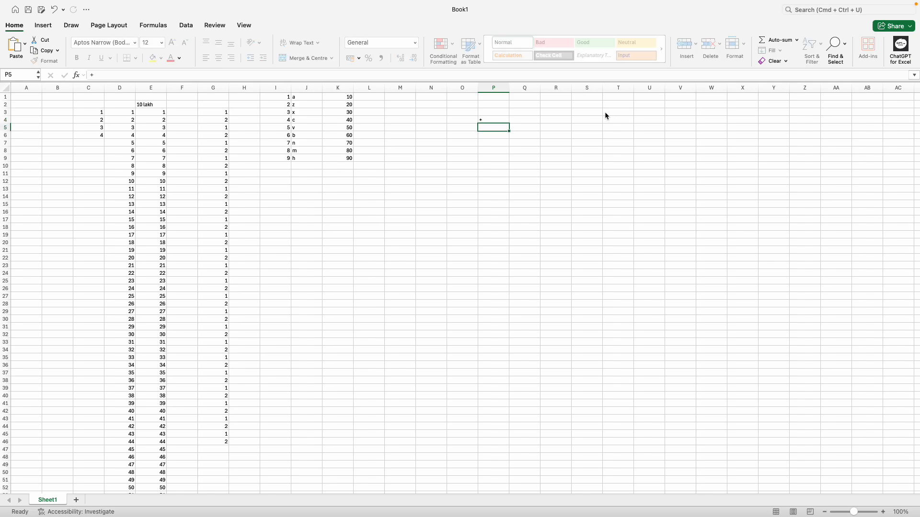
Step: Enter -, * and / in P5:P7 and check the operator cells
{"action": "type", "text": "-"}
{"action": "key", "text": "Return"}
{"action": "type", "text": "*"}
{"action": "key", "text": "Return"}
{"action": "type", "text": "/"}
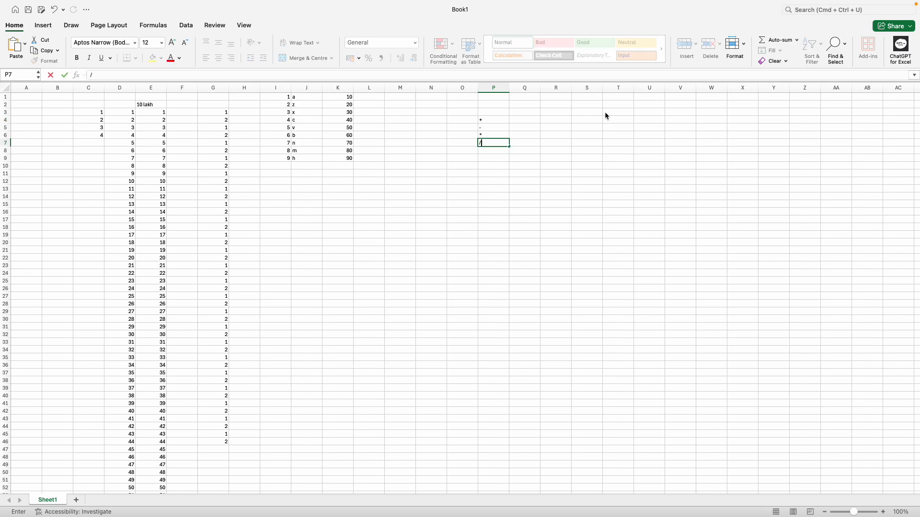
{"action": "key", "text": "Return"}
{"action": "left_click_drag", "start_coordinate": [494, 120], "coordinate": [498, 142]}
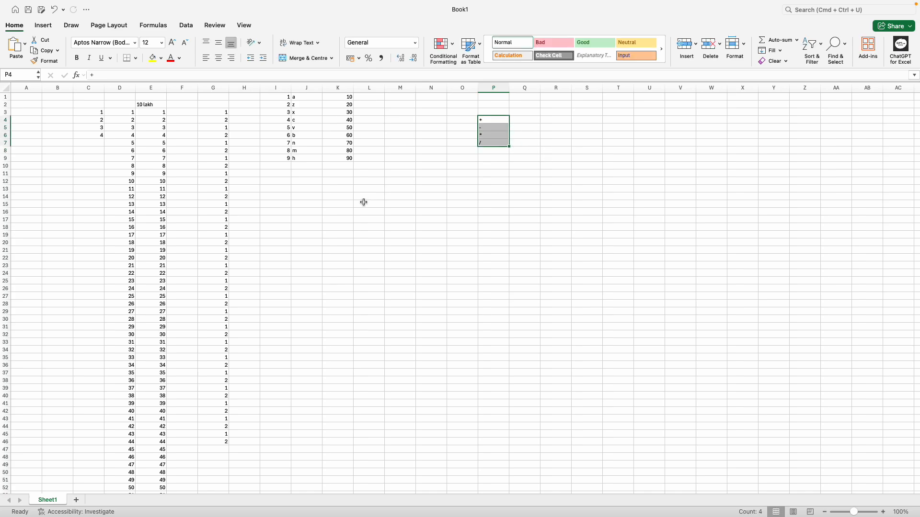
{"action": "left_click", "coordinate": [502, 120]}
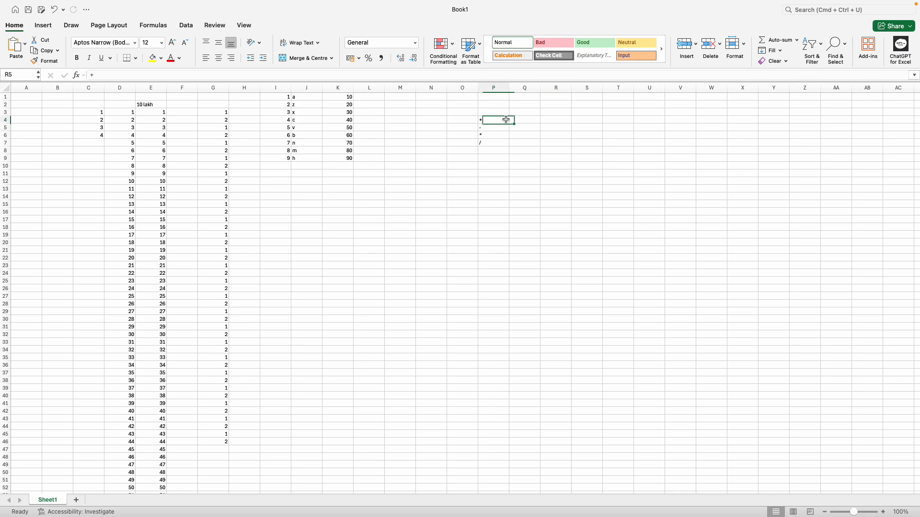
{"action": "left_click", "coordinate": [501, 128]}
{"action": "left_click", "coordinate": [500, 135]}
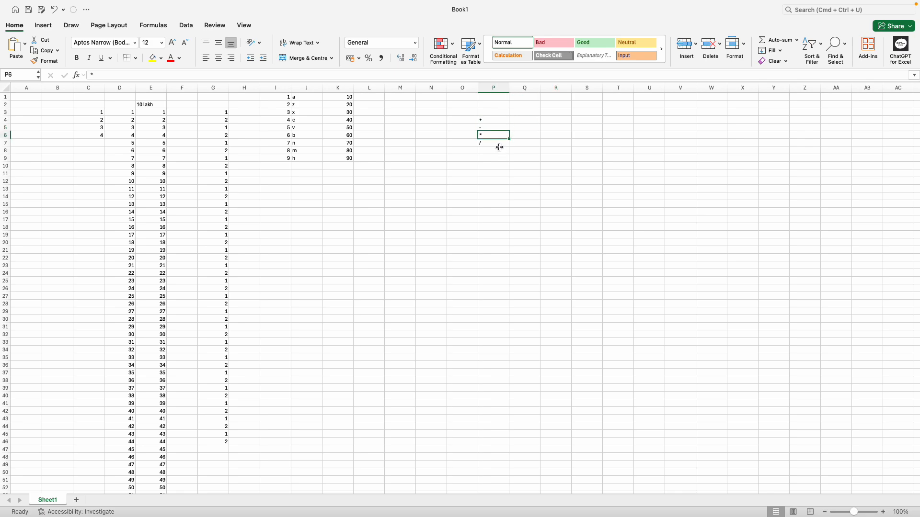
{"action": "left_click", "coordinate": [400, 181]}
{"action": "left_click", "coordinate": [341, 165]}
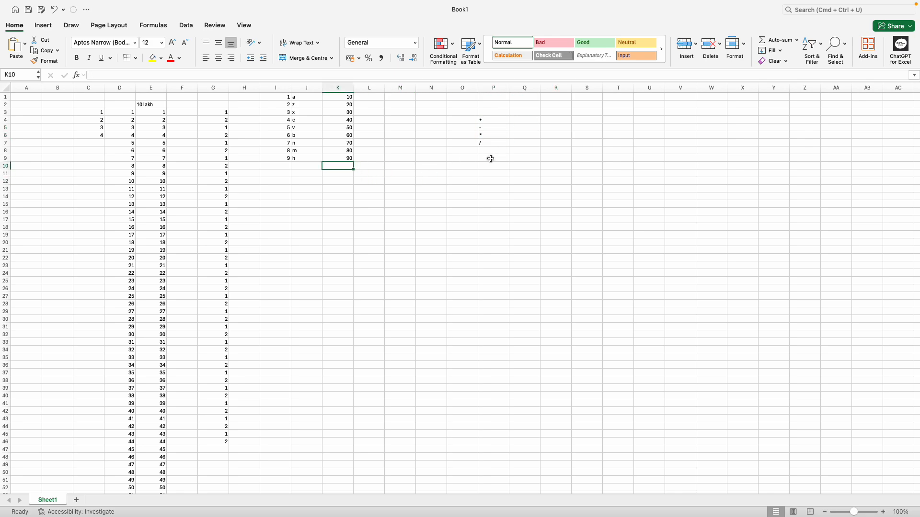
Step: Total column K in K10 with =SUM(K1:K9), giving 450
{"action": "type", "text": "="}
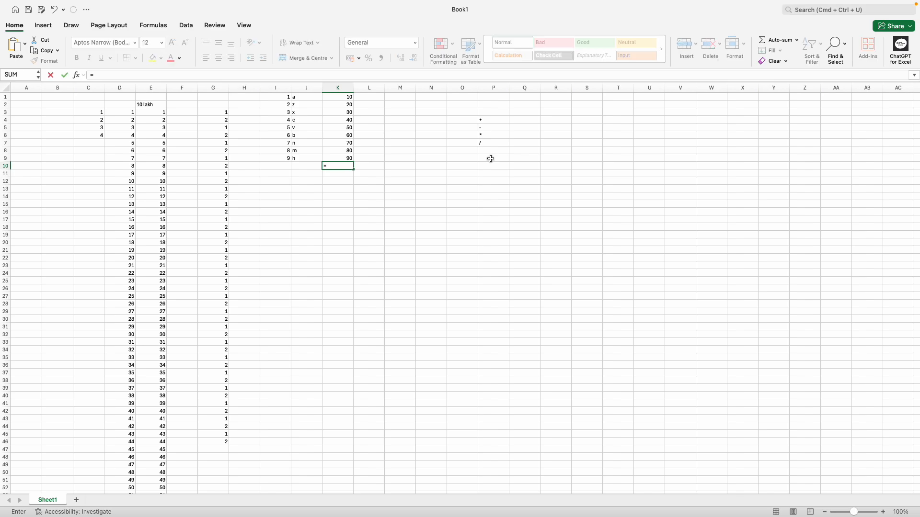
{"action": "type", "text": "sum"}
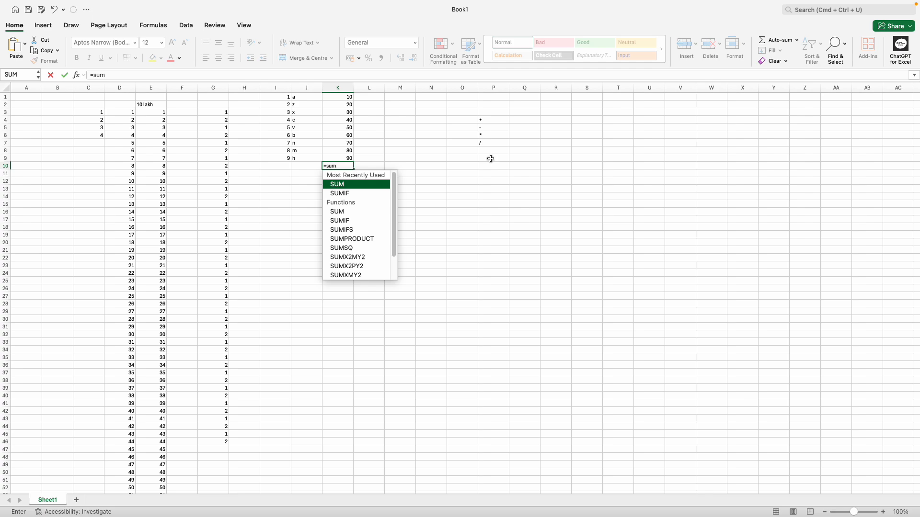
{"action": "key", "text": "Tab"}
{"action": "key", "text": "Up"}
{"action": "key", "text": "Up"}
{"action": "key", "text": "Up"}
{"action": "key", "text": "Up"}
{"action": "key", "text": "Up"}
{"action": "key", "text": "Up"}
{"action": "key", "text": "Up"}
{"action": "key", "text": "Up"}
{"action": "key", "text": "Up"}
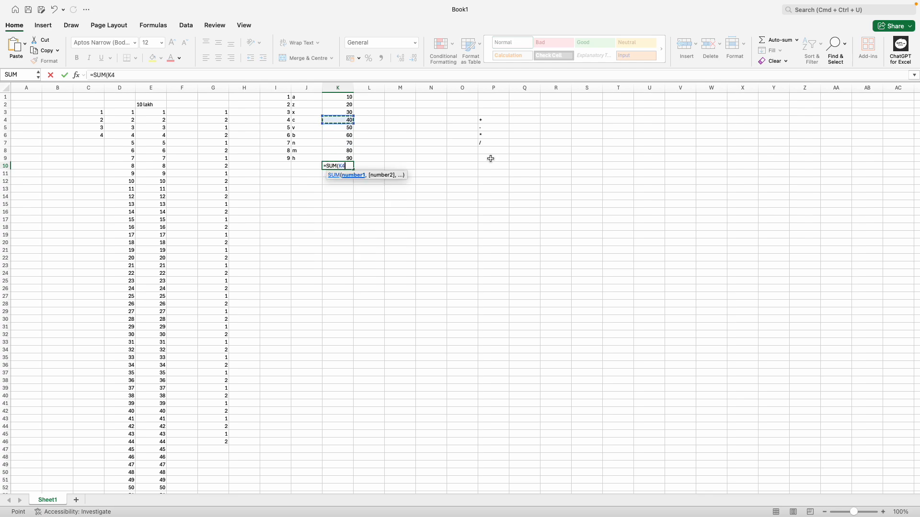
{"action": "key", "text": "shift+Down"}
{"action": "key", "text": "shift+Down"}
{"action": "key", "text": "shift+Down"}
{"action": "key", "text": "shift+Down"}
{"action": "key", "text": "shift+Down"}
{"action": "key", "text": "shift+Down"}
{"action": "key", "text": "shift+Down"}
{"action": "key", "text": "shift+Down"}
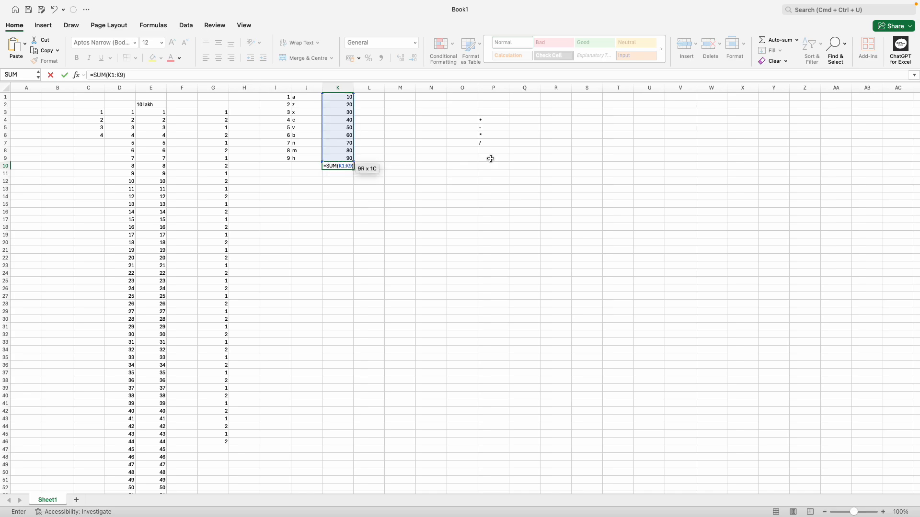
{"action": "key", "text": "Return"}
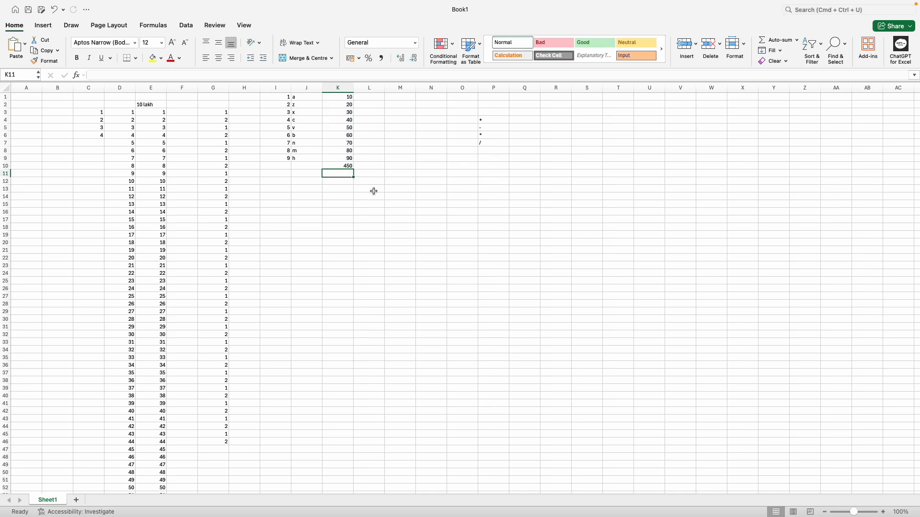
Step: In K11, build a formula adding K1 through K9 one by one, giving 450
{"action": "type", "text": "="}
{"action": "key", "text": "Up"}
{"action": "key", "text": "Up"}
{"action": "key", "text": "Up"}
{"action": "key", "text": "Up"}
{"action": "key", "text": "Up"}
{"action": "key", "text": "Up"}
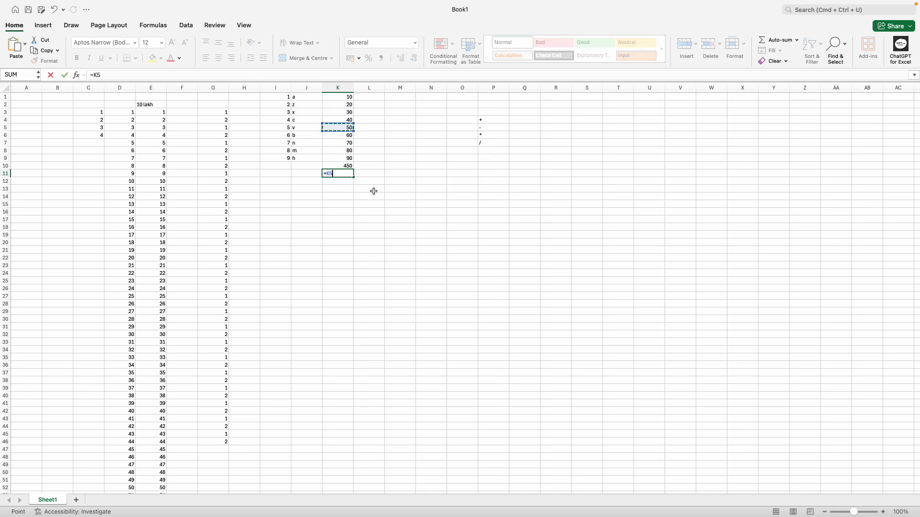
{"action": "key", "text": "Up"}
{"action": "key", "text": "Up"}
{"action": "key", "text": "Up"}
{"action": "key", "text": "Up"}
{"action": "type", "text": "+"}
{"action": "key", "text": "Up"}
{"action": "key", "text": "Up"}
{"action": "key", "text": "Up"}
{"action": "key", "text": "Up"}
{"action": "key", "text": "Up"}
{"action": "key", "text": "Up"}
{"action": "key", "text": "Up"}
{"action": "key", "text": "Up"}
{"action": "key", "text": "Up"}
{"action": "type", "text": "+"}
{"action": "key", "text": "Up"}
{"action": "key", "text": "Up"}
{"action": "key", "text": "Up"}
{"action": "key", "text": "Up"}
{"action": "key", "text": "Up"}
{"action": "key", "text": "Up"}
{"action": "key", "text": "Up"}
{"action": "key", "text": "Up"}
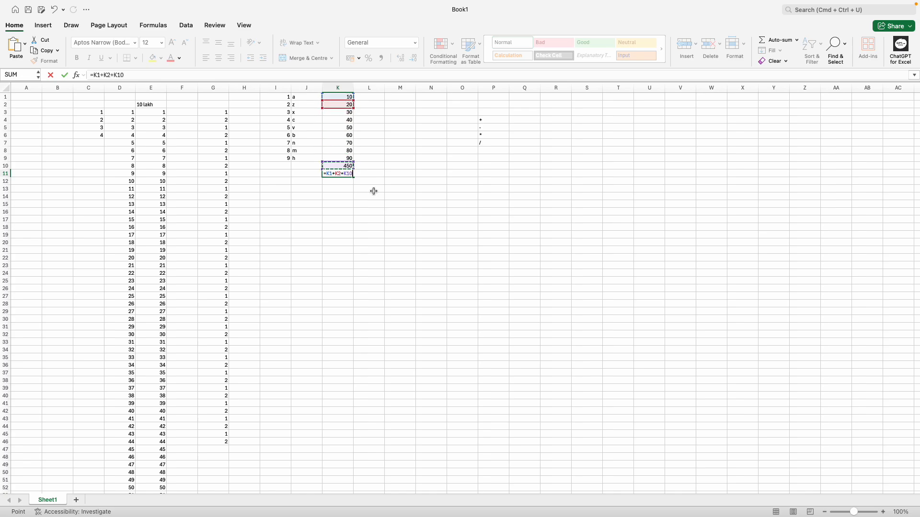
{"action": "type", "text": "+"}
{"action": "key", "text": "Up"}
{"action": "key", "text": "Up"}
{"action": "key", "text": "Up"}
{"action": "key", "text": "Up"}
{"action": "key", "text": "Up"}
{"action": "key", "text": "Up"}
{"action": "key", "text": "Up"}
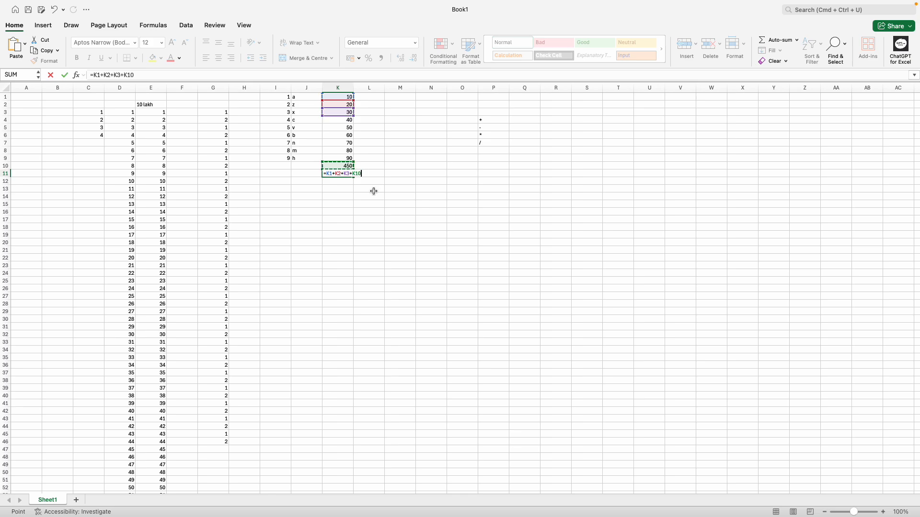
{"action": "type", "text": "+"}
{"action": "key", "text": "Up"}
{"action": "key", "text": "Up"}
{"action": "key", "text": "Up"}
{"action": "key", "text": "Up"}
{"action": "key", "text": "Up"}
{"action": "key", "text": "Up"}
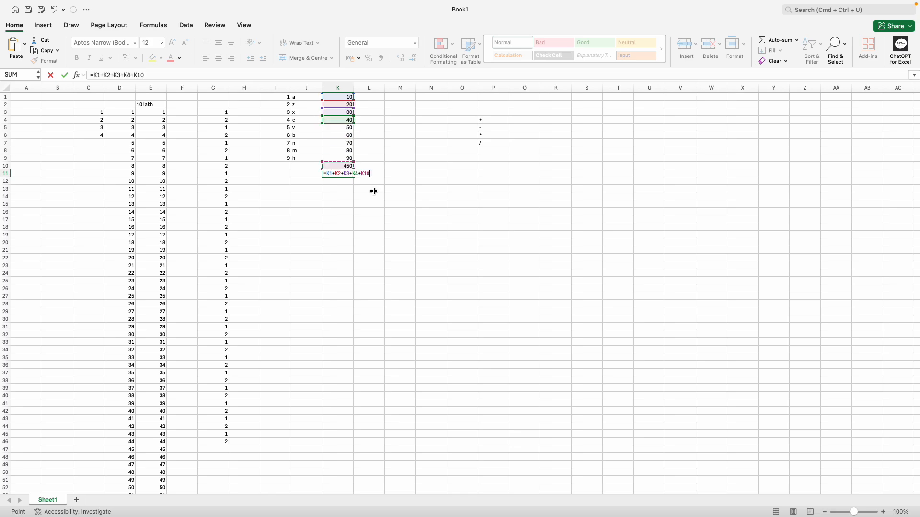
{"action": "type", "text": "+"}
{"action": "key", "text": "Up"}
{"action": "key", "text": "Up"}
{"action": "key", "text": "Up"}
{"action": "key", "text": "Up"}
{"action": "key", "text": "Up"}
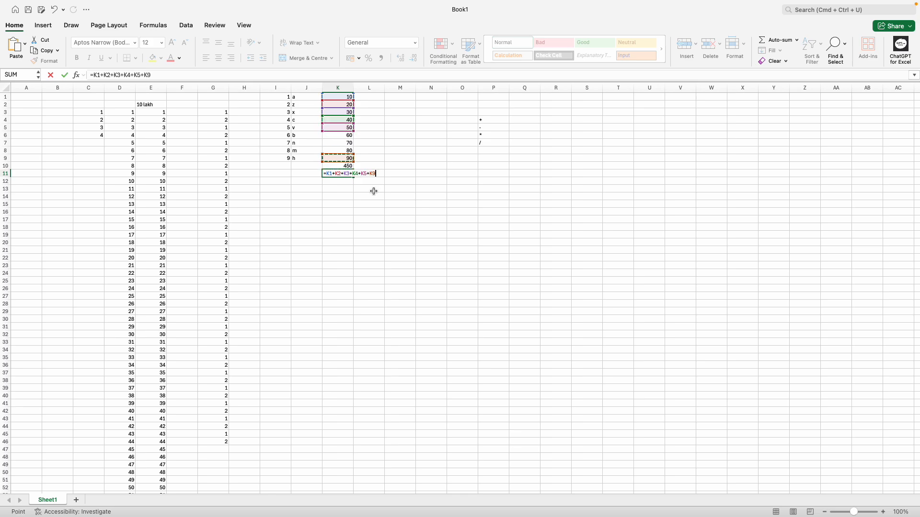
{"action": "type", "text": "+"}
{"action": "key", "text": "Up"}
{"action": "key", "text": "Up"}
{"action": "key", "text": "Up"}
{"action": "key", "text": "Up"}
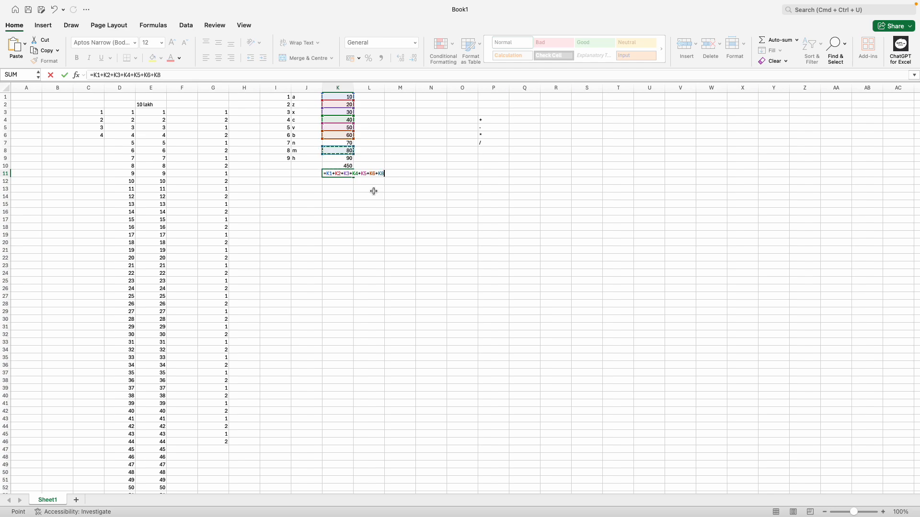
{"action": "type", "text": "+"}
{"action": "key", "text": "Up"}
{"action": "key", "text": "Up"}
{"action": "key", "text": "Up"}
{"action": "type", "text": "+"}
{"action": "key", "text": "Up"}
{"action": "key", "text": "Return"}
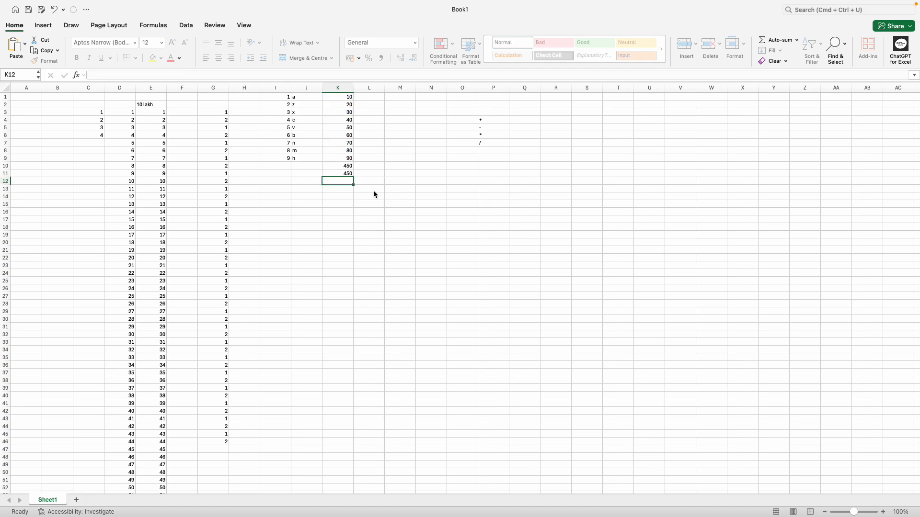
Step: Check the =SUM(K1:K9) formula in K10 and verify K1:K9's sum in the status bar
{"action": "left_click", "coordinate": [434, 180]}
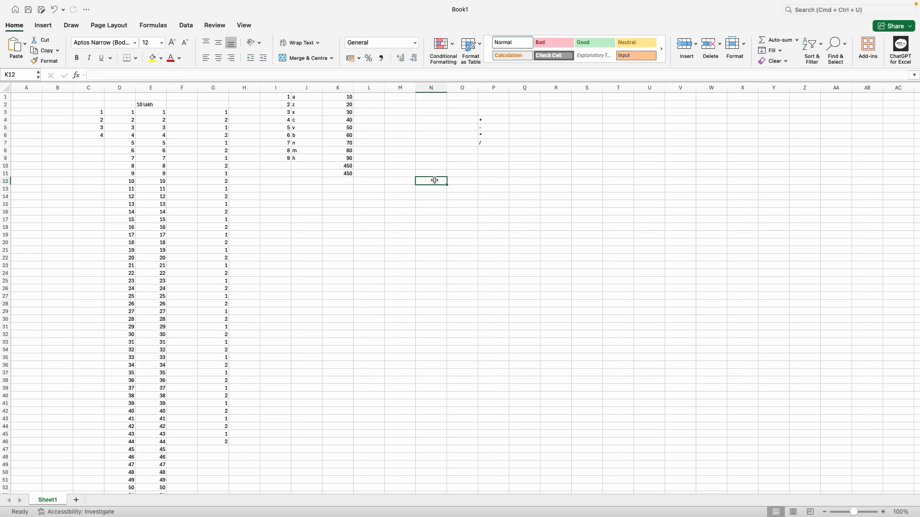
{"action": "left_click", "coordinate": [348, 167]}
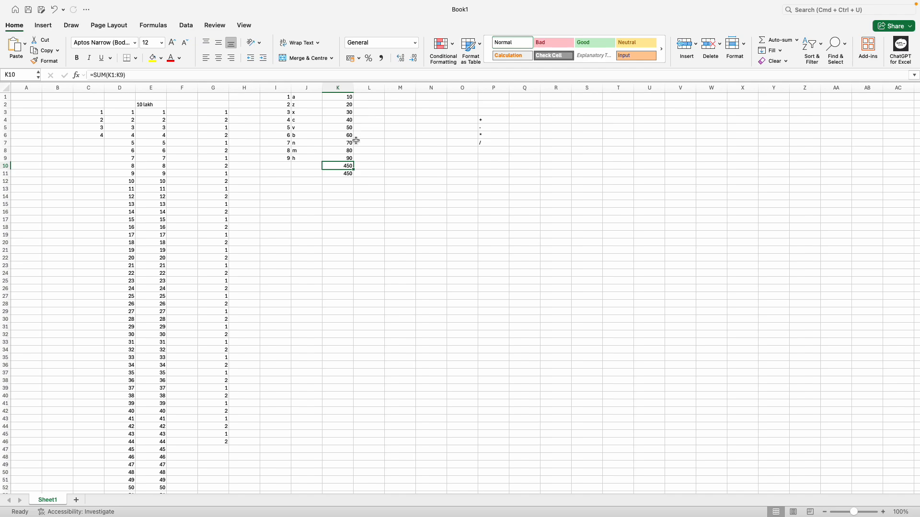
{"action": "left_click", "coordinate": [391, 165]}
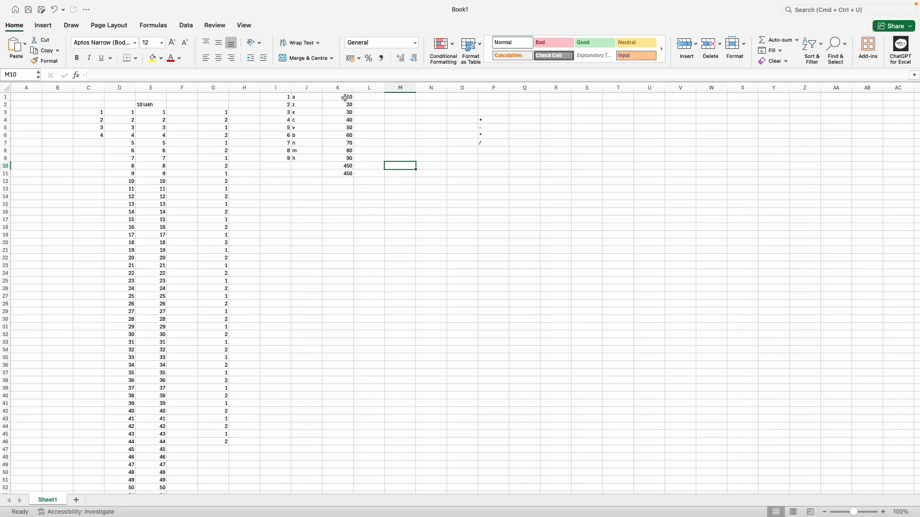
{"action": "left_click_drag", "start_coordinate": [345, 97], "coordinate": [345, 158]}
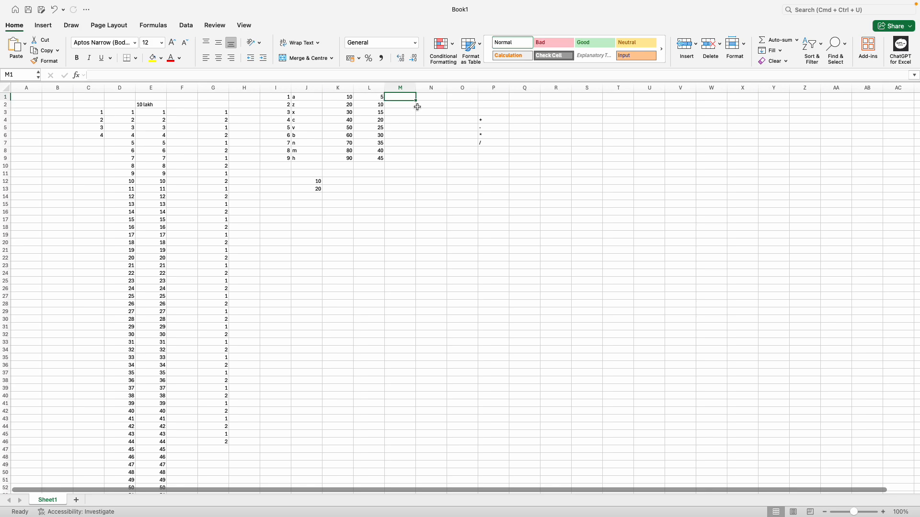
Step: Fill M1:M9 with =K1-L1 and clear the stray 10 and 20 in J12:J13
{"action": "type", "text": "=K1"}
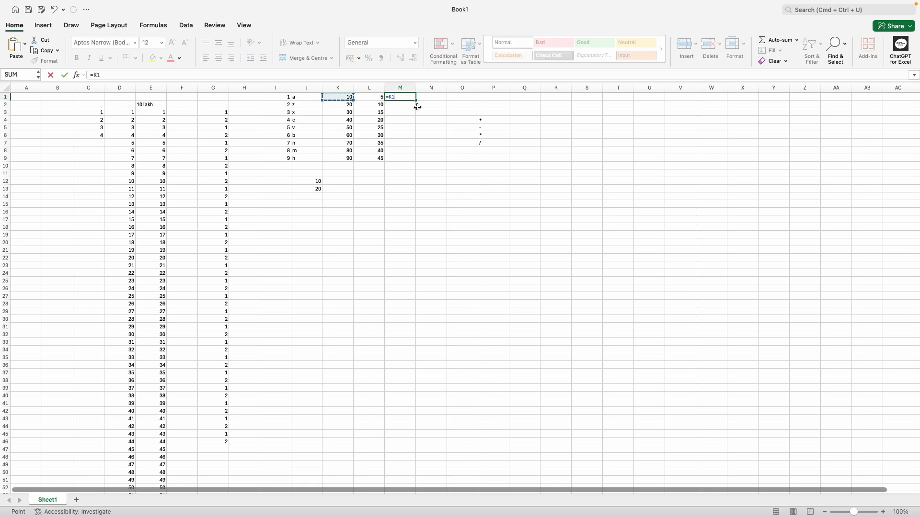
{"action": "type", "text": "-L1"}
{"action": "key", "text": "Return"}
{"action": "left_click", "coordinate": [416, 99]}
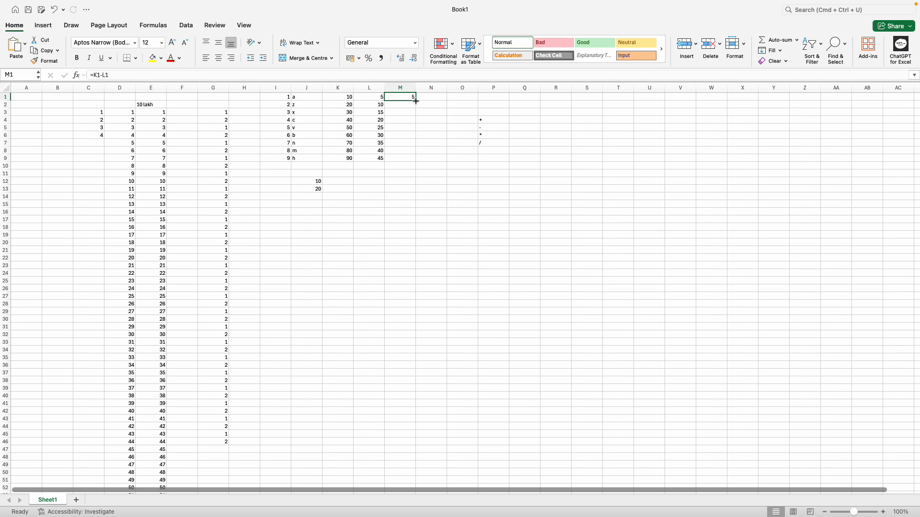
{"action": "left_click_drag", "start_coordinate": [416, 101], "coordinate": [417, 160]}
{"action": "left_click", "coordinate": [507, 174]}
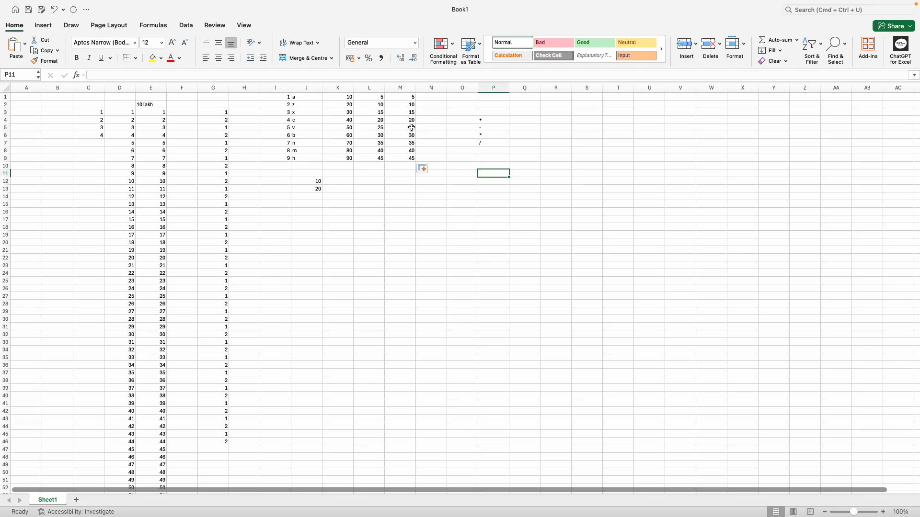
{"action": "left_click", "coordinate": [357, 112]}
{"action": "left_click", "coordinate": [393, 120]}
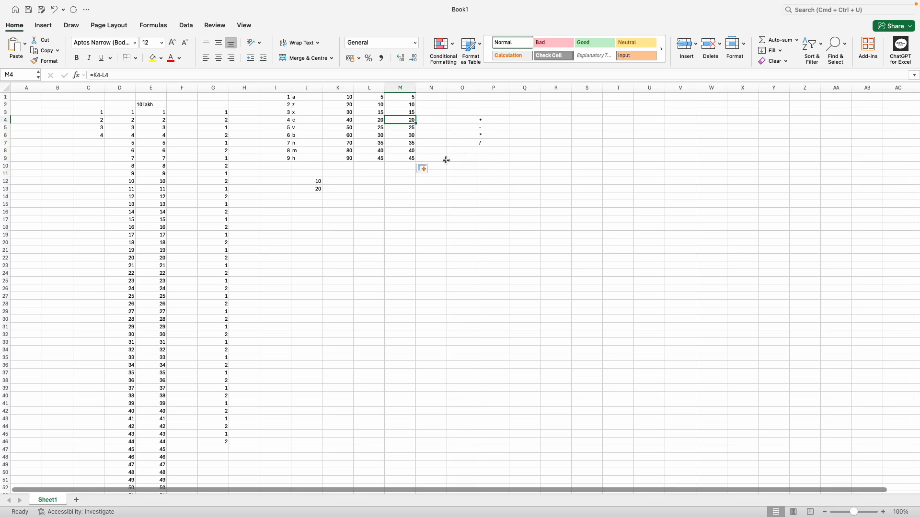
{"action": "left_click_drag", "start_coordinate": [303, 180], "coordinate": [317, 190]}
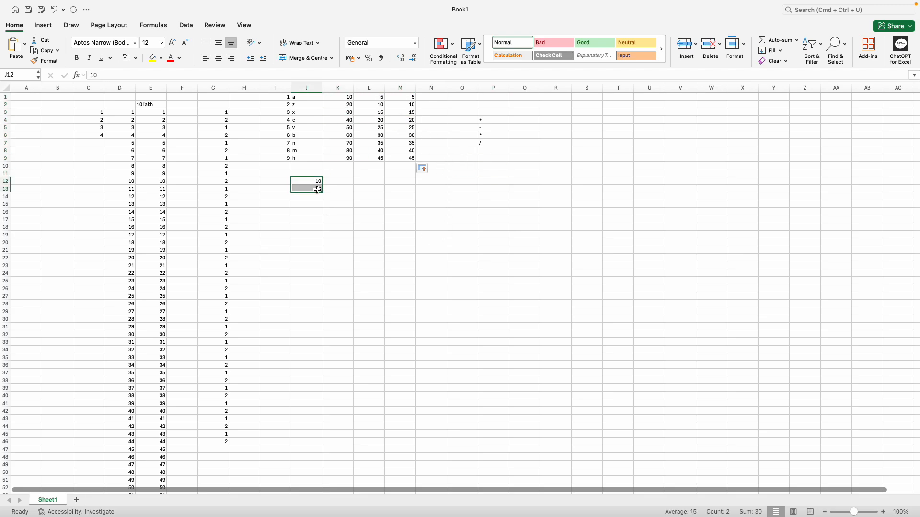
{"action": "key", "text": "Delete"}
Step: Enter =L1*M1 in N1 and fill it down to N9, giving 25 through 2025
{"action": "left_click", "coordinate": [463, 211]}
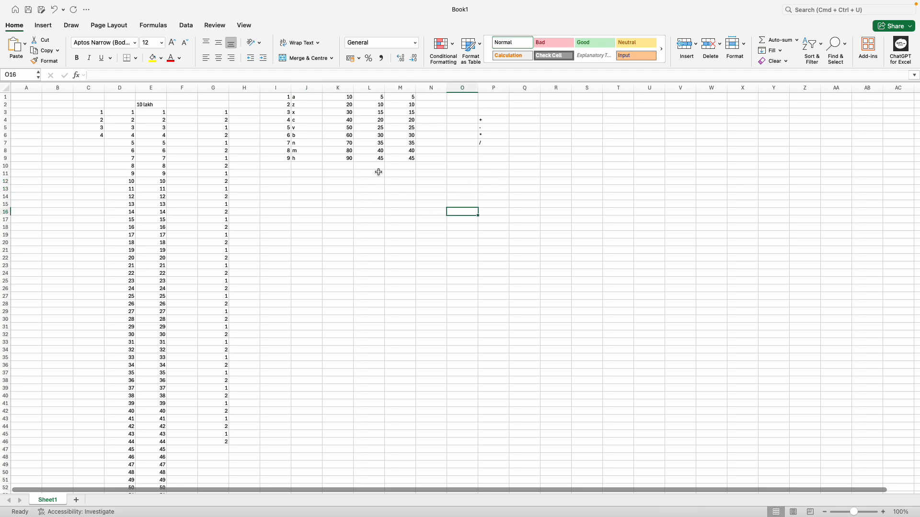
{"action": "left_click", "coordinate": [435, 99]}
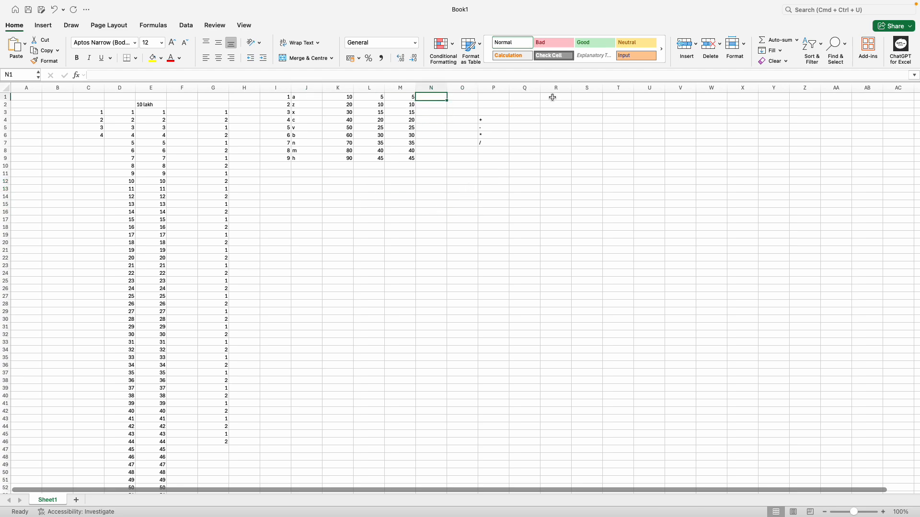
{"action": "type", "text": "="}
{"action": "key", "text": "Left"}
{"action": "key", "text": "Left"}
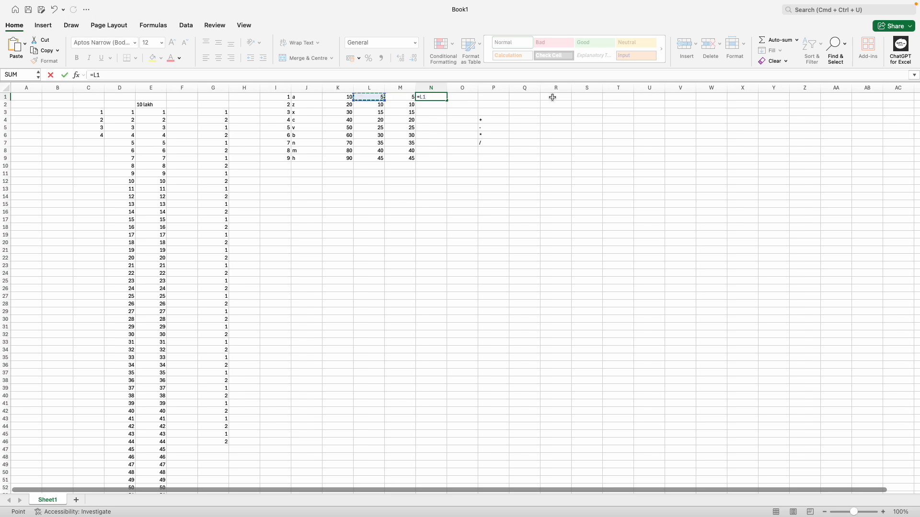
{"action": "type", "text": "*"}
{"action": "key", "text": "Left"}
{"action": "key", "text": "Return"}
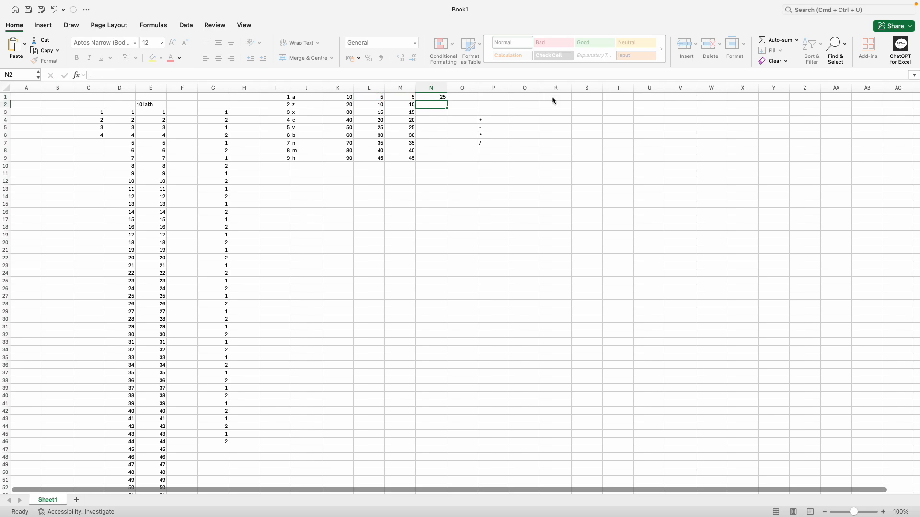
{"action": "left_click", "coordinate": [435, 97]}
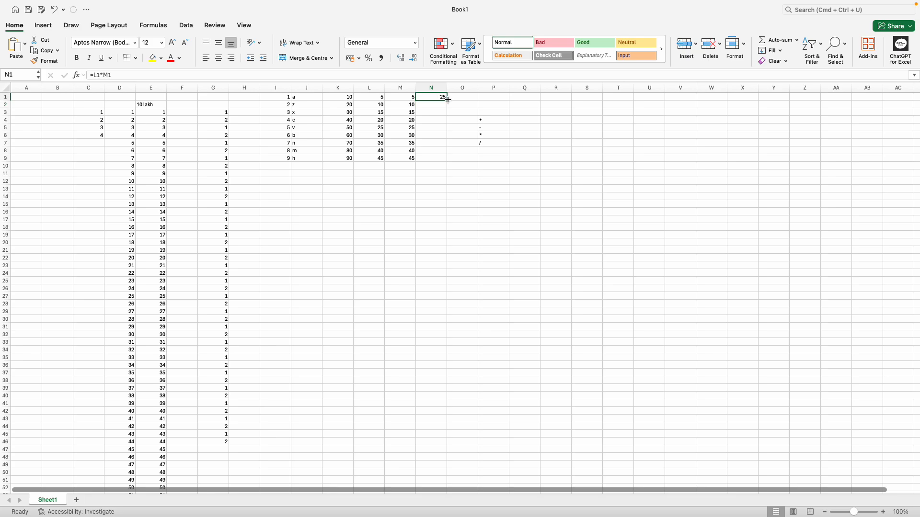
{"action": "left_click_drag", "start_coordinate": [448, 99], "coordinate": [447, 161]}
{"action": "left_click", "coordinate": [534, 128]}
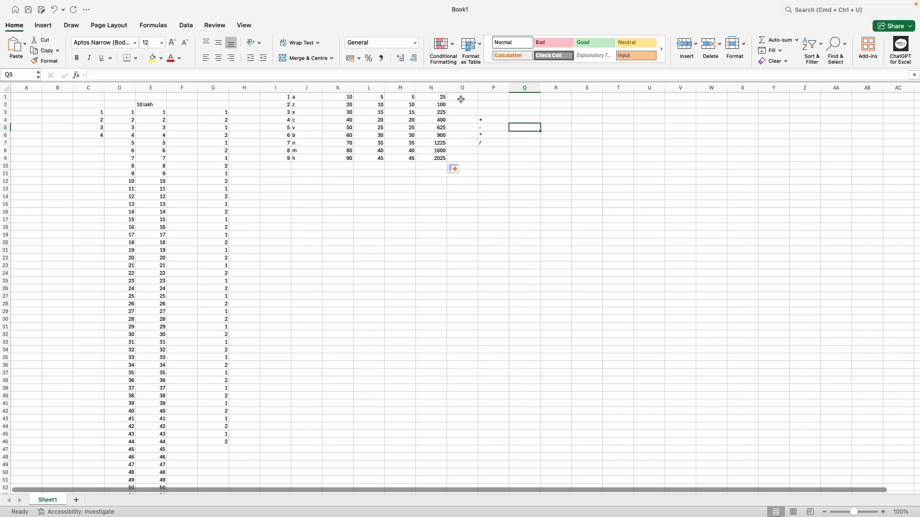
{"action": "left_click", "coordinate": [461, 97]}
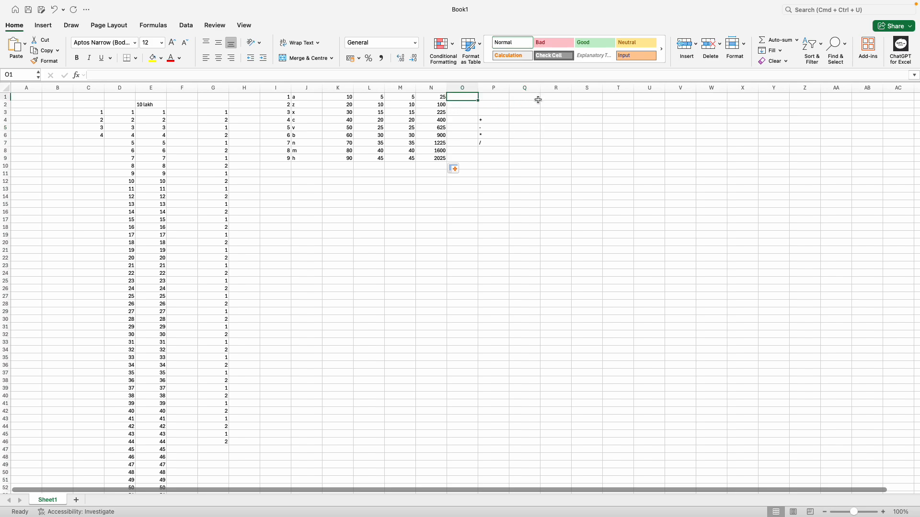
Step: Enter =N1/M1 in O1 and fill it down to O9, giving 5 through 45
{"action": "type", "text": "="}
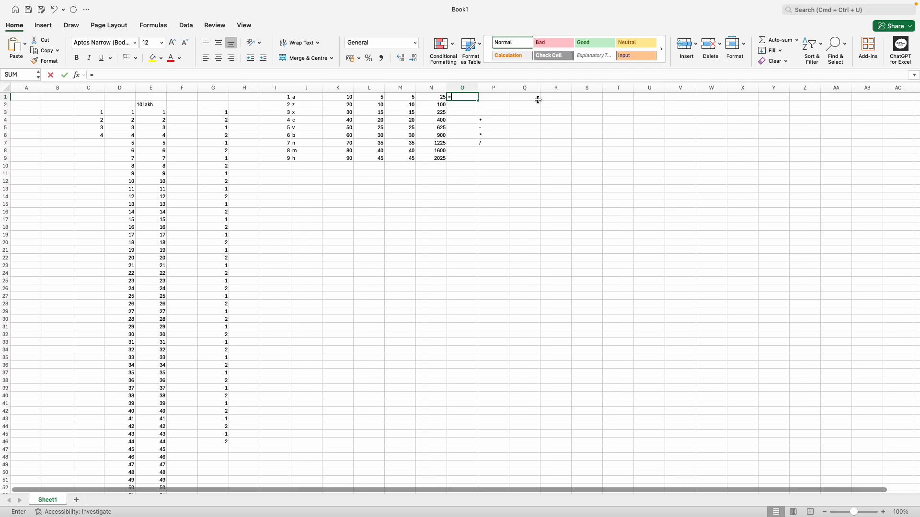
{"action": "key", "text": "Left"}
{"action": "type", "text": "/"}
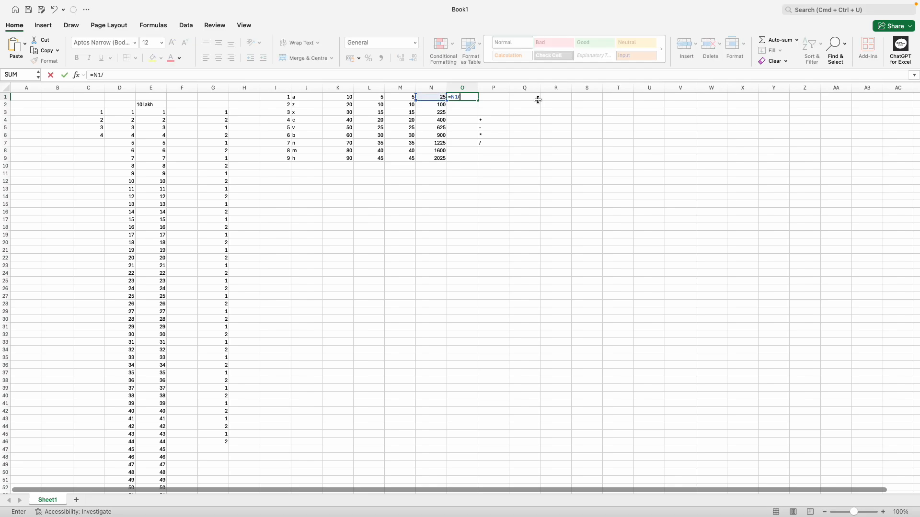
{"action": "key", "text": "Left"}
{"action": "key", "text": "Left"}
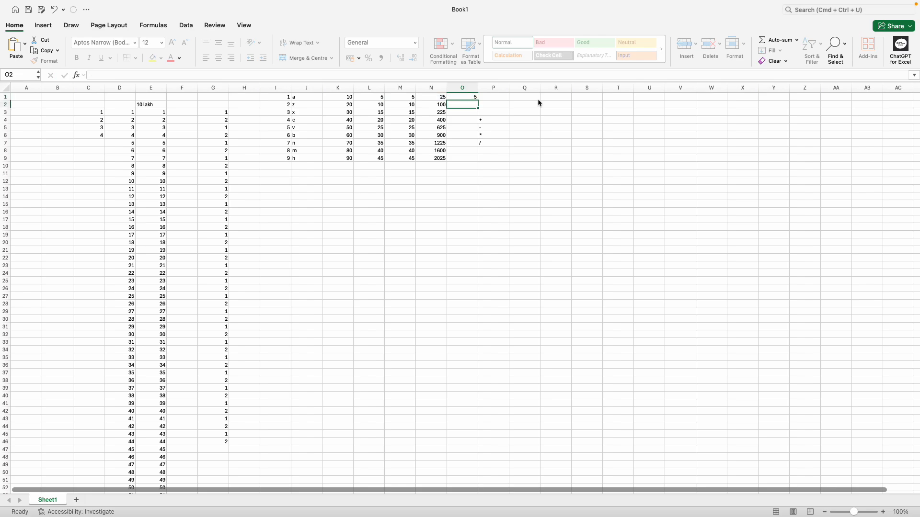
{"action": "key", "text": "Return"}
{"action": "left_click", "coordinate": [476, 99]}
{"action": "left_click_drag", "start_coordinate": [477, 99], "coordinate": [477, 161]}
{"action": "left_click", "coordinate": [534, 139]}
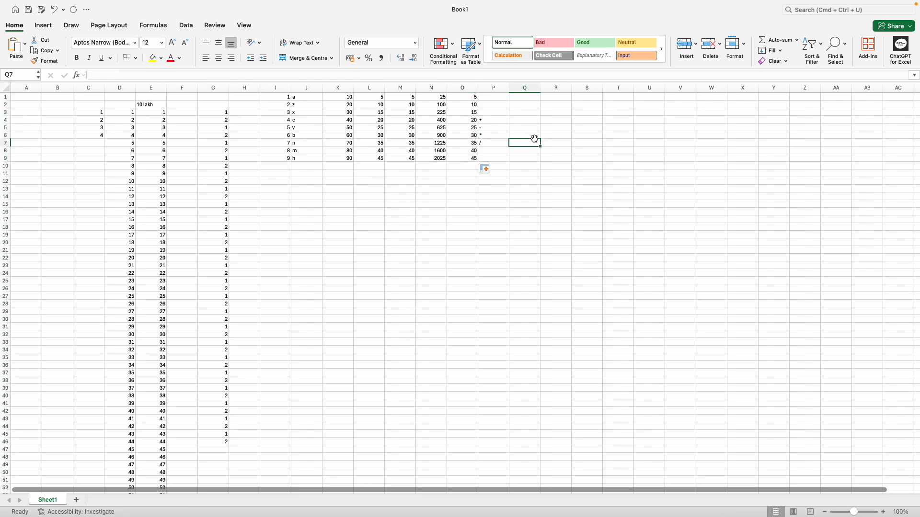